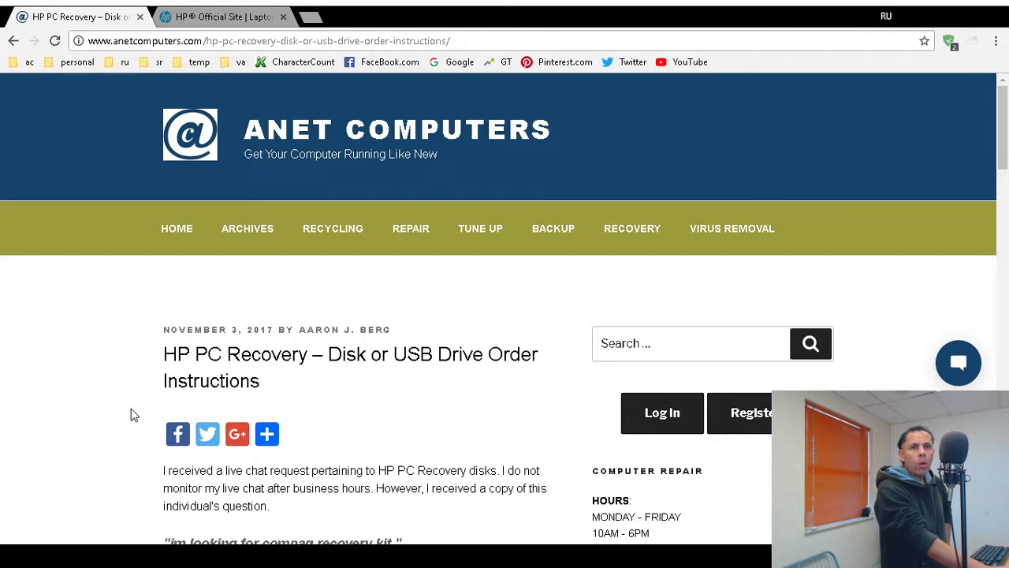
Step: Leave the ANET Computers recovery article for the HP® Official Site tab
{"action": "scroll", "coordinate": [134, 416], "scroll_direction": "down", "scroll_amount": 1}
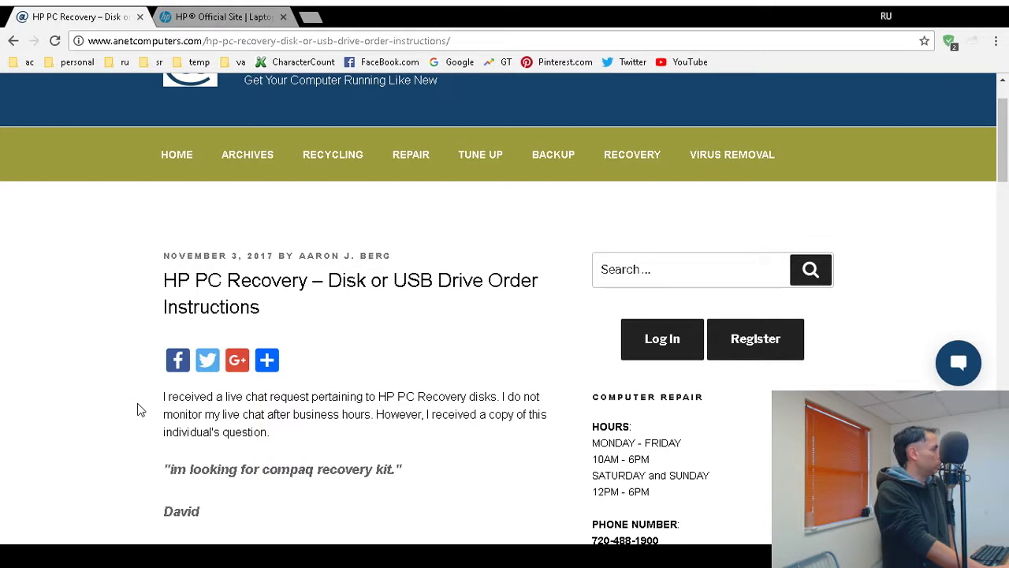
{"action": "scroll", "coordinate": [138, 410], "scroll_direction": "down", "scroll_amount": 1}
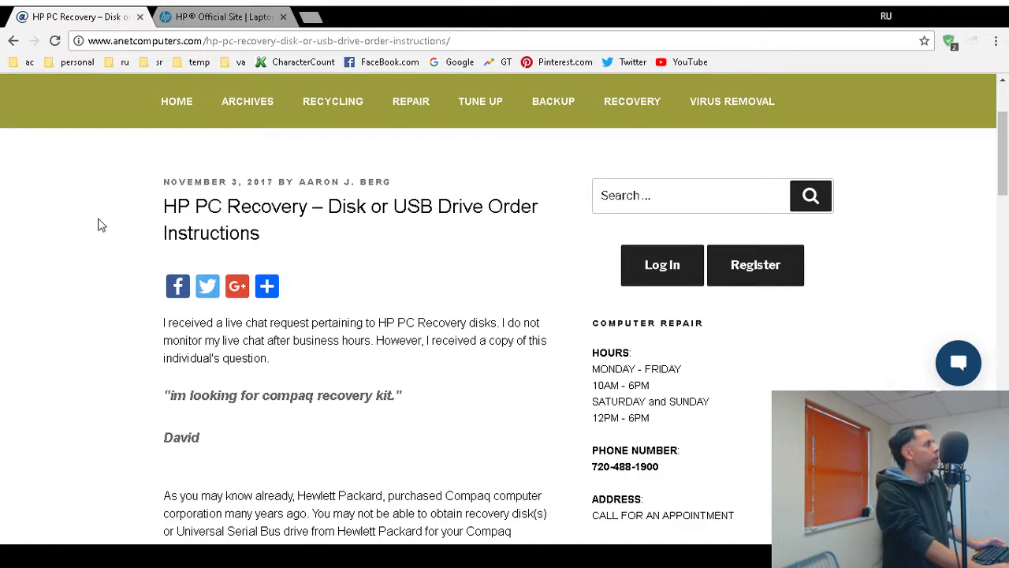
{"action": "left_click", "coordinate": [246, 22]}
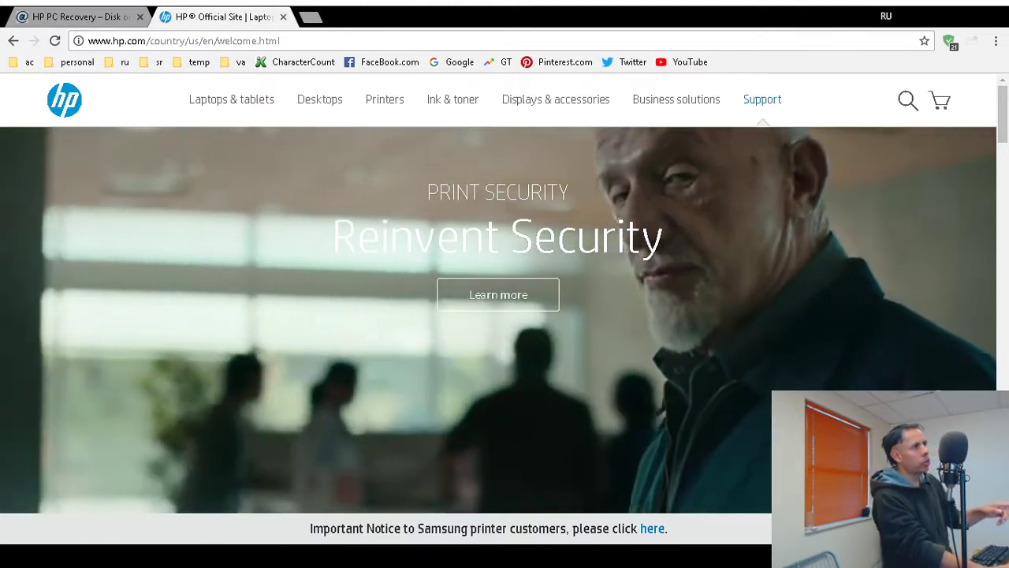
Step: Go to Support's Software & drivers page and select the product name search box
{"action": "mouse_move", "coordinate": [762, 99]}
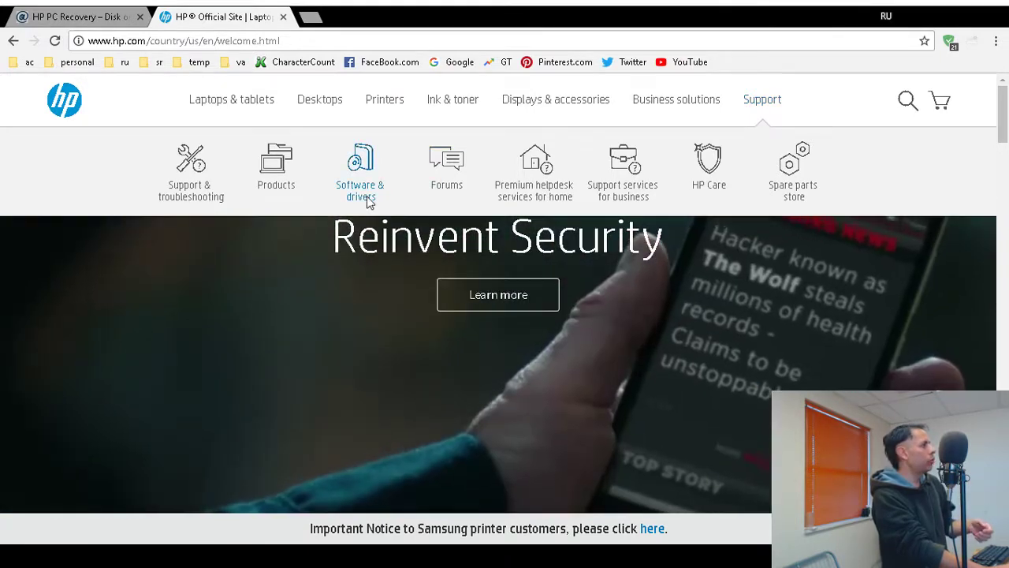
{"action": "left_click", "coordinate": [366, 197]}
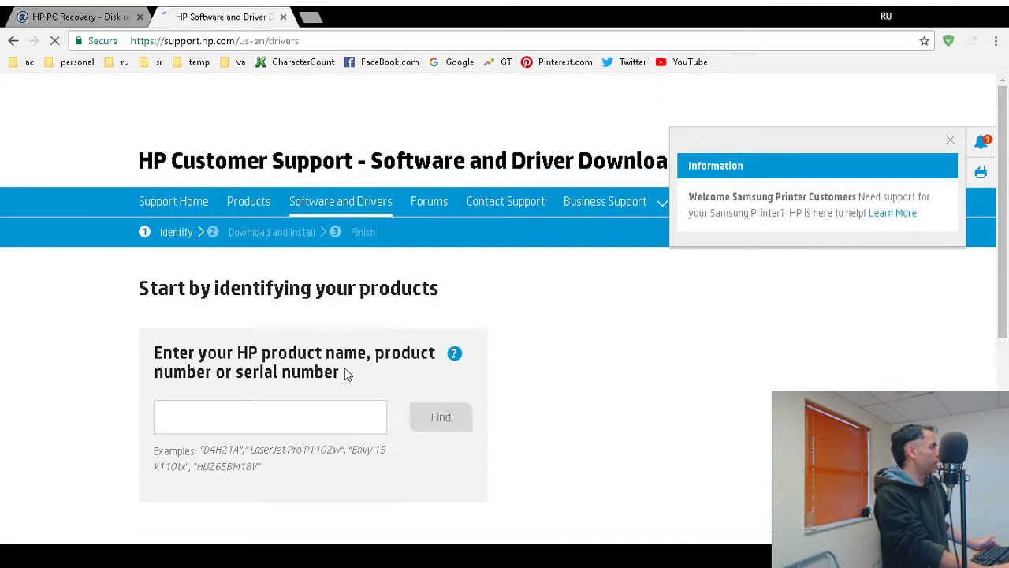
{"action": "left_click", "coordinate": [290, 420]}
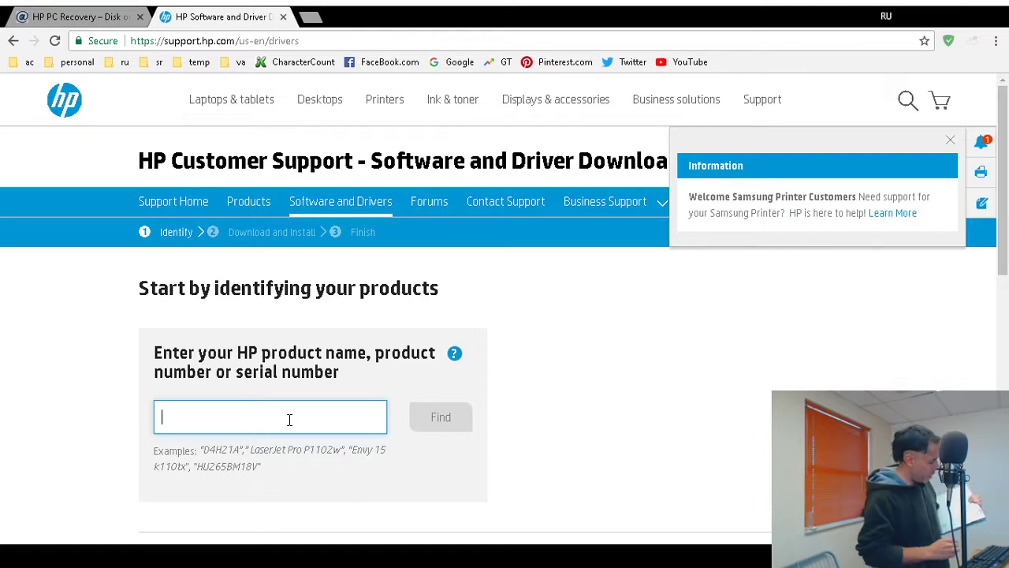
Step: Enter 13-128nr as the product name for the HP Pavilion x360 lookup
{"action": "type", "text": "13-"}
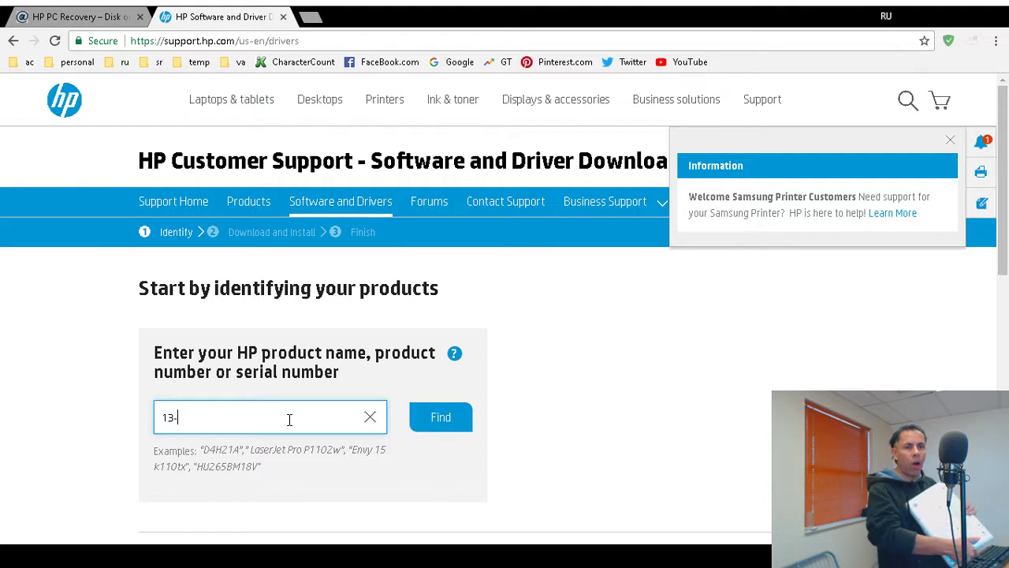
{"action": "type", "text": "12"}
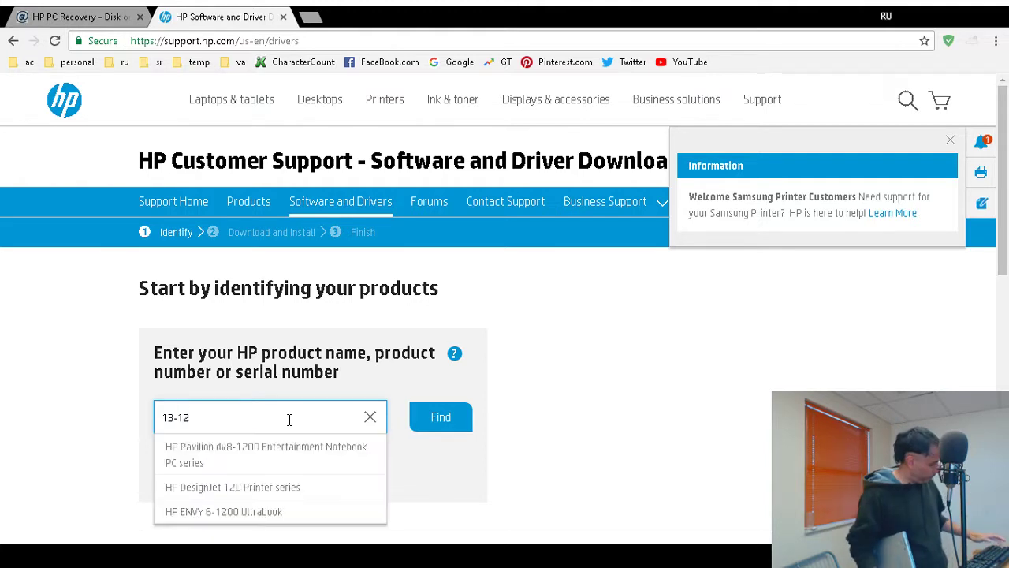
{"action": "type", "text": "8nr"}
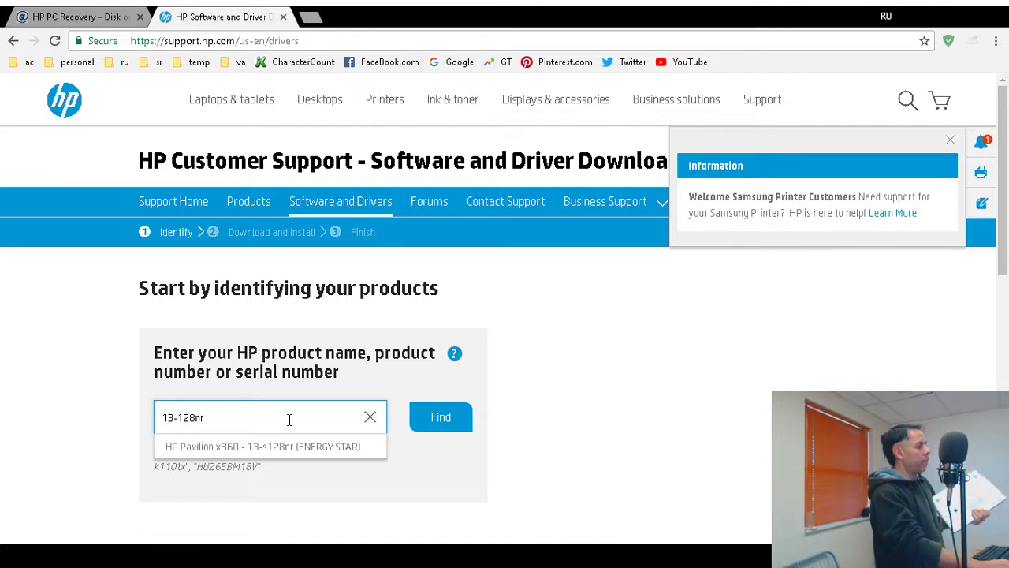
Step: Search drivers for the Pavilion x360 - 13-s128nr and scroll to the category list
{"action": "left_click", "coordinate": [438, 421]}
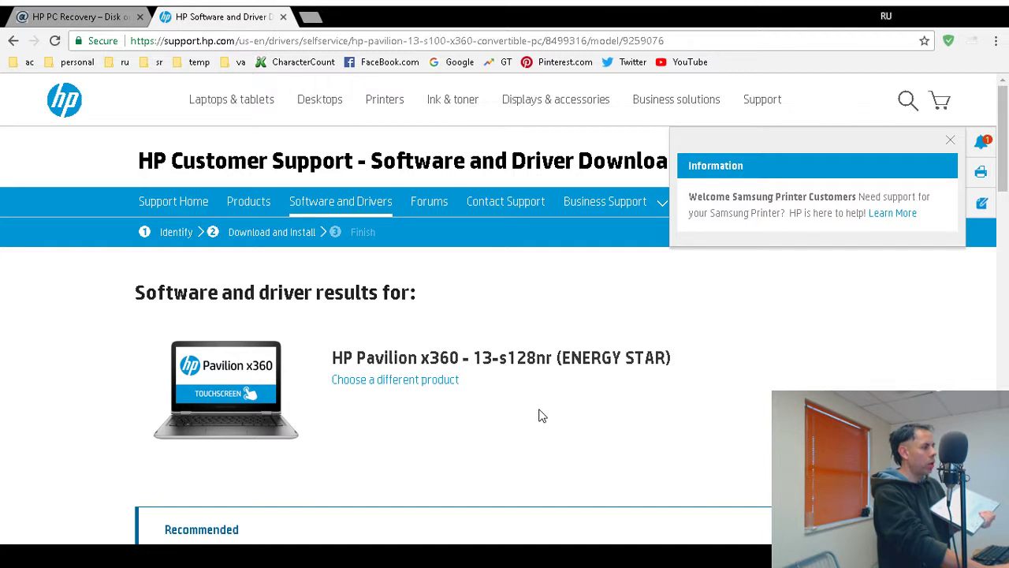
{"action": "scroll", "coordinate": [541, 415], "scroll_direction": "down", "scroll_amount": 4}
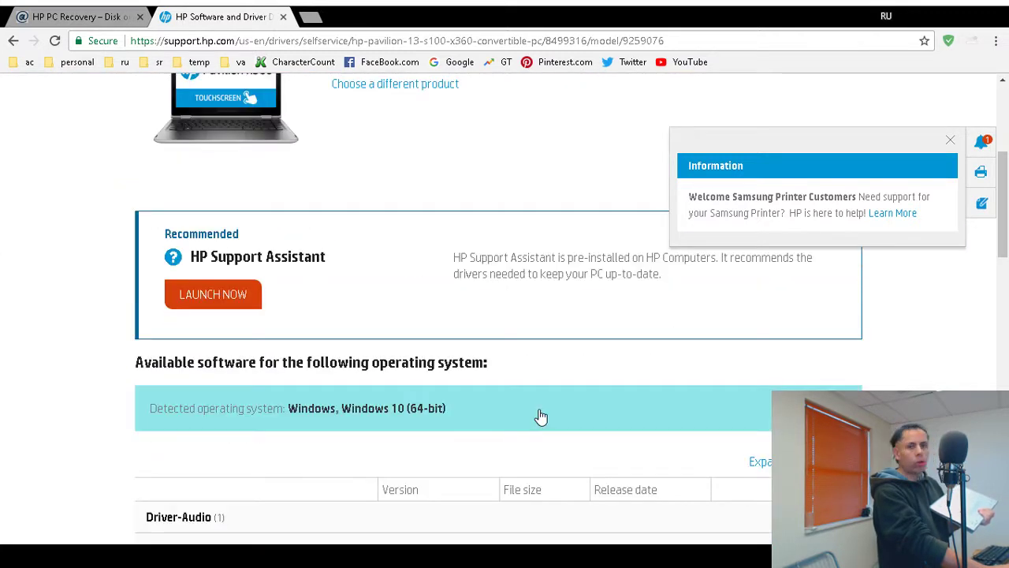
{"action": "scroll", "coordinate": [541, 415], "scroll_direction": "down", "scroll_amount": 7}
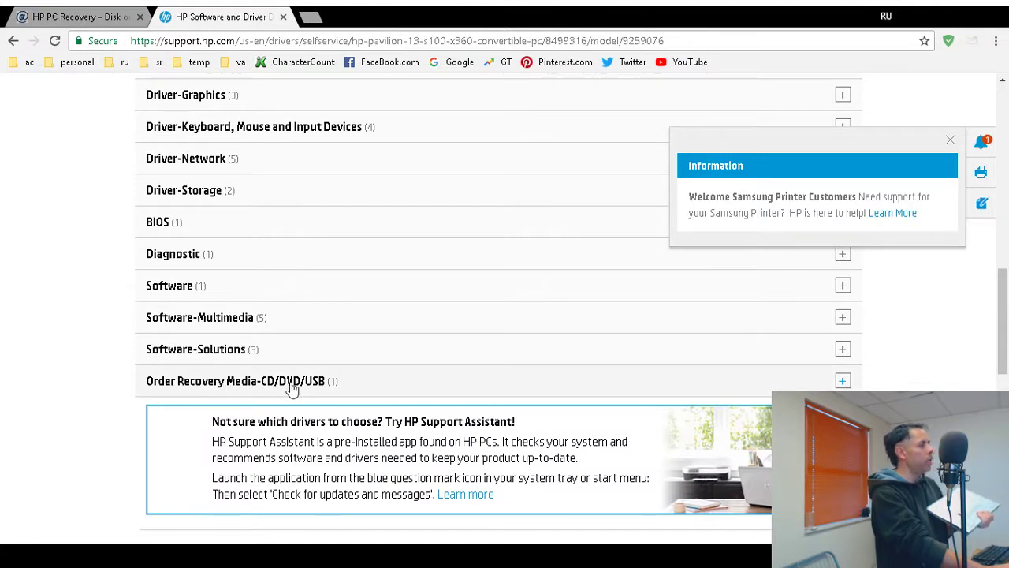
Step: Expand Order Recovery Media-CD/DVD/USB to reveal the Windows 10 64b USB kit, closing the survey
{"action": "left_click", "coordinate": [843, 381]}
{"action": "scroll", "coordinate": [597, 415], "scroll_direction": "down", "scroll_amount": 1}
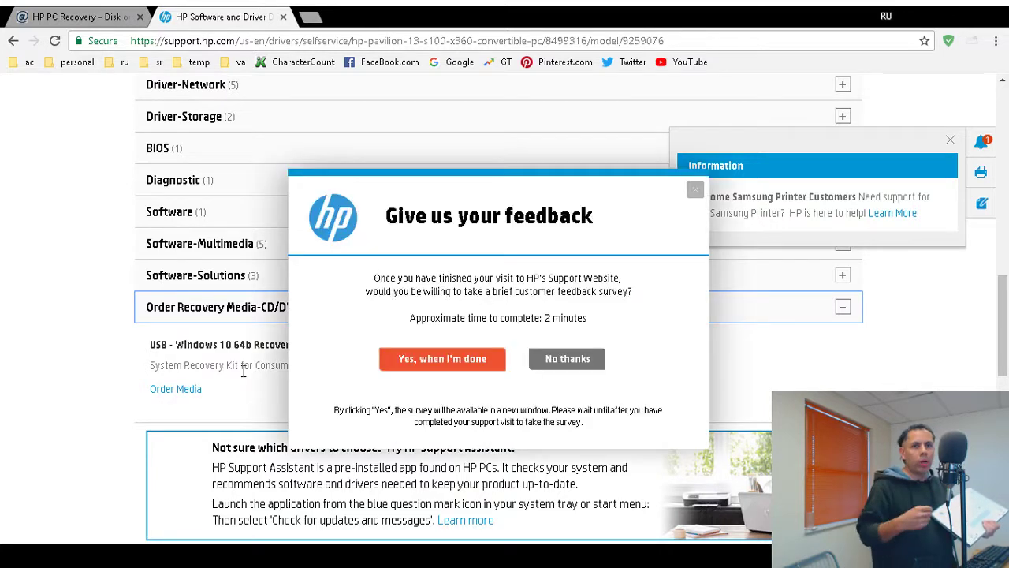
{"action": "left_click", "coordinate": [695, 189]}
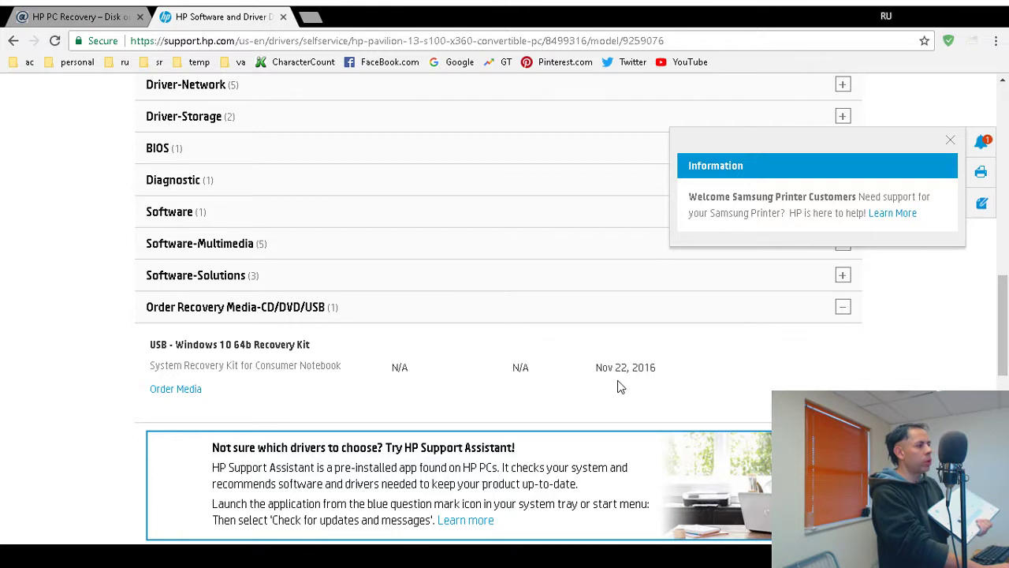
Step: Start an Order Media request for the USB - Windows 10 64b Recovery Kit
{"action": "scroll", "coordinate": [619, 378], "scroll_direction": "up", "scroll_amount": 5}
{"action": "scroll", "coordinate": [586, 409], "scroll_direction": "up", "scroll_amount": 3}
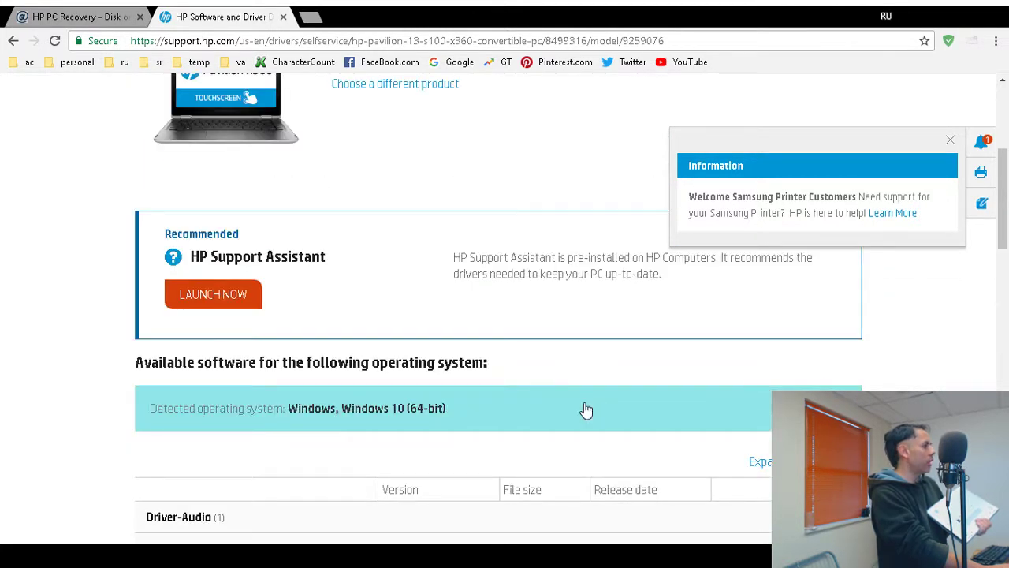
{"action": "scroll", "coordinate": [586, 410], "scroll_direction": "down", "scroll_amount": 2}
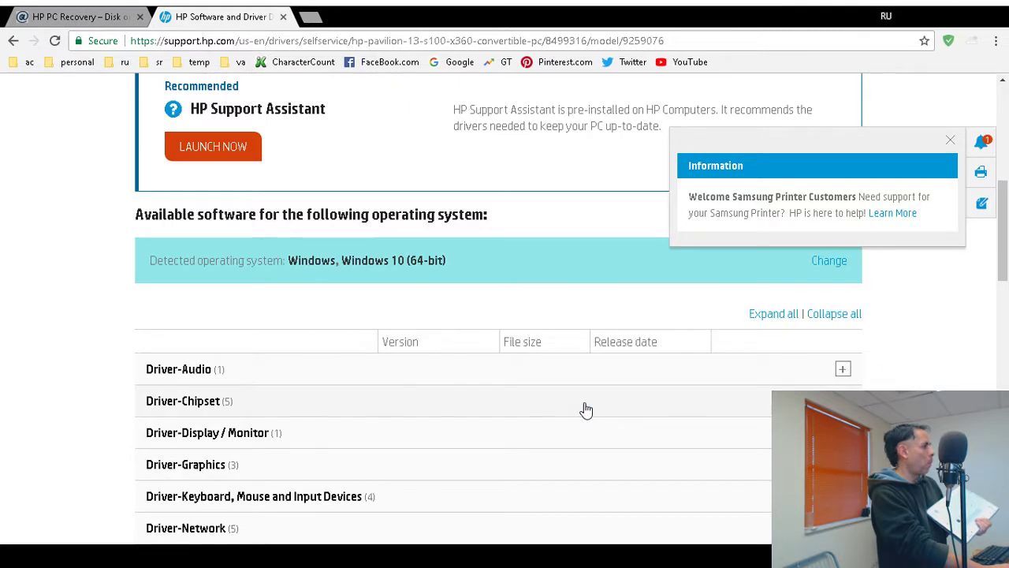
{"action": "scroll", "coordinate": [586, 410], "scroll_direction": "down", "scroll_amount": 6}
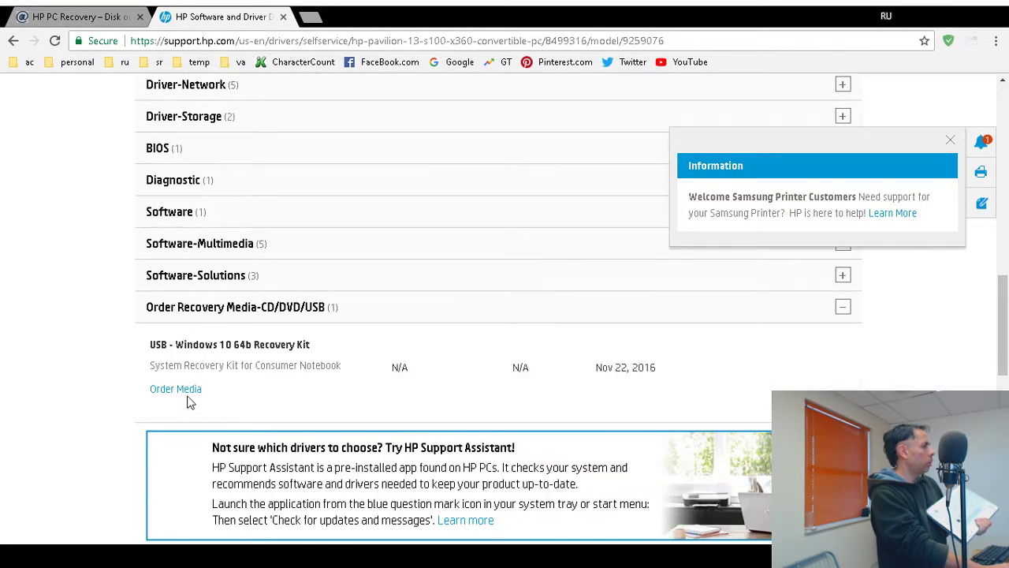
{"action": "left_click", "coordinate": [192, 395]}
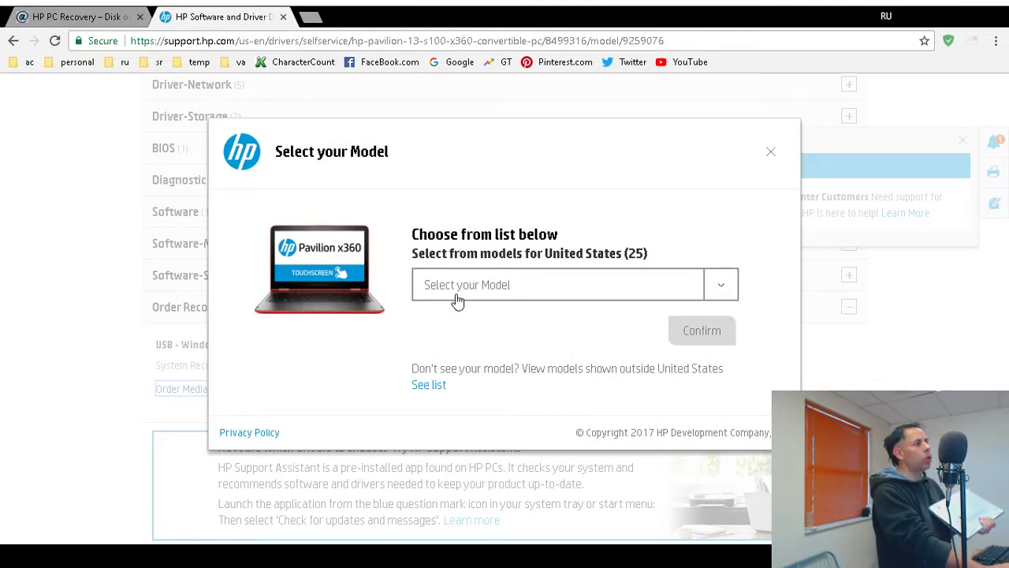
Step: Choose Pavilion x360 - 13-s128nr (ENERGY STAR) from the model dropdown
{"action": "left_click", "coordinate": [720, 293]}
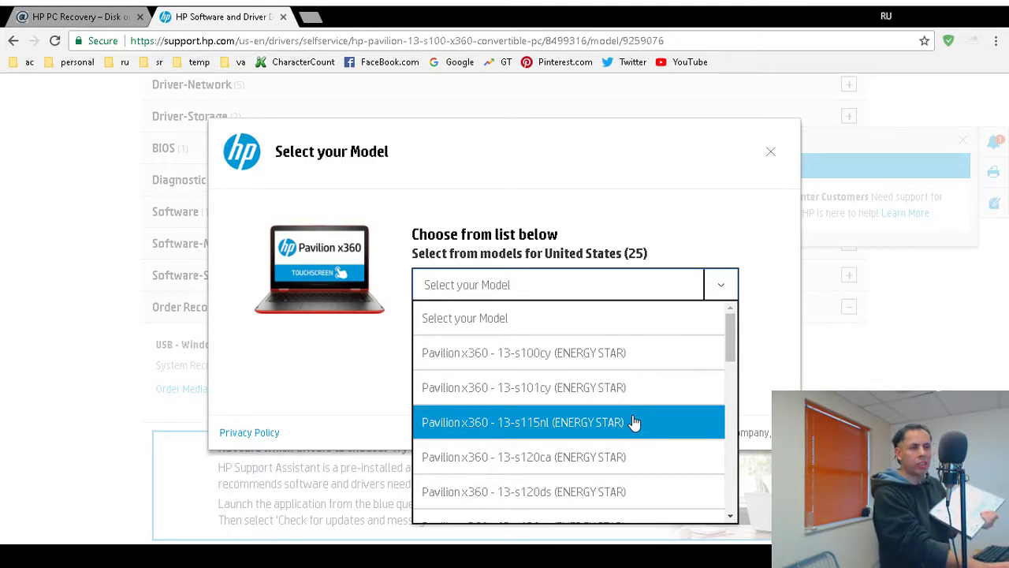
{"action": "scroll", "coordinate": [635, 423], "scroll_direction": "down", "scroll_amount": 3}
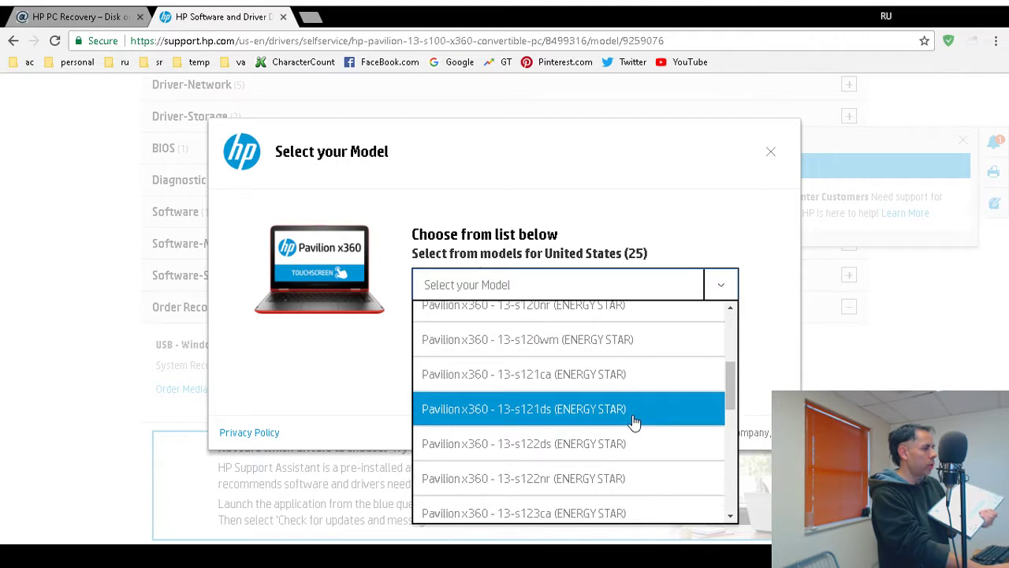
{"action": "scroll", "coordinate": [635, 424], "scroll_direction": "down", "scroll_amount": 3}
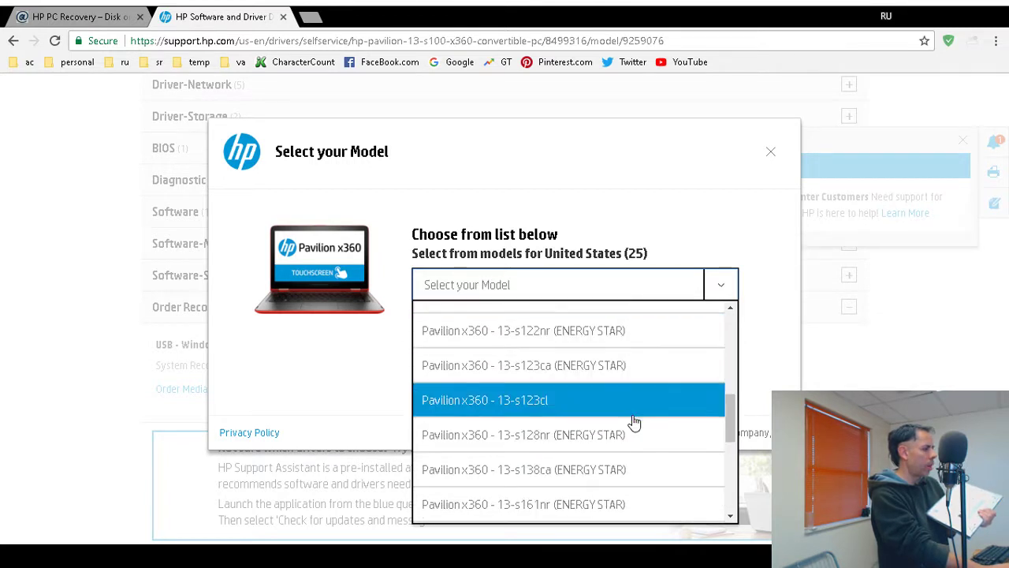
{"action": "left_click", "coordinate": [595, 438]}
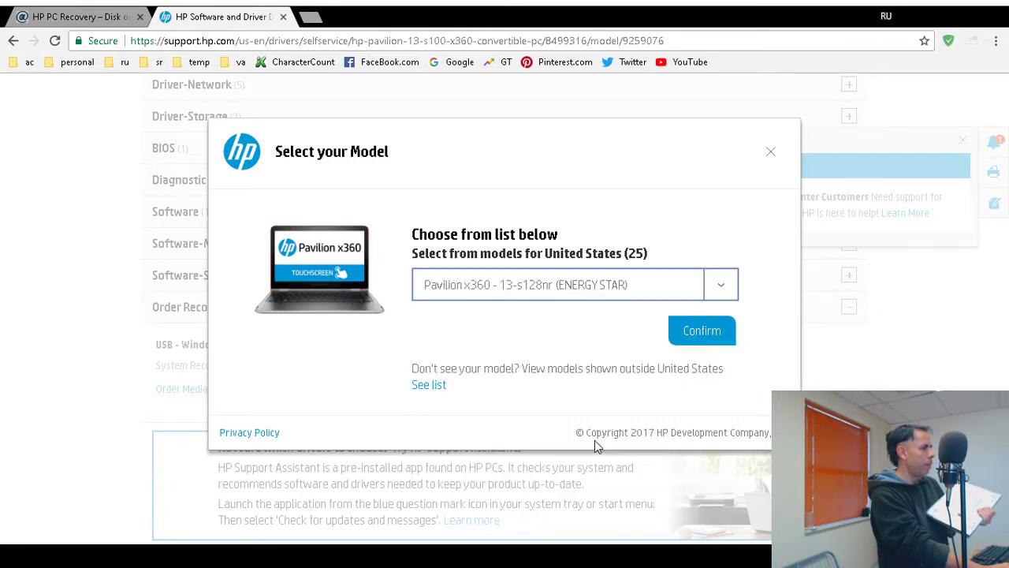
Step: Confirm the model to open the recovery kit order form, dismissing the Samsung notice
{"action": "left_click", "coordinate": [704, 338]}
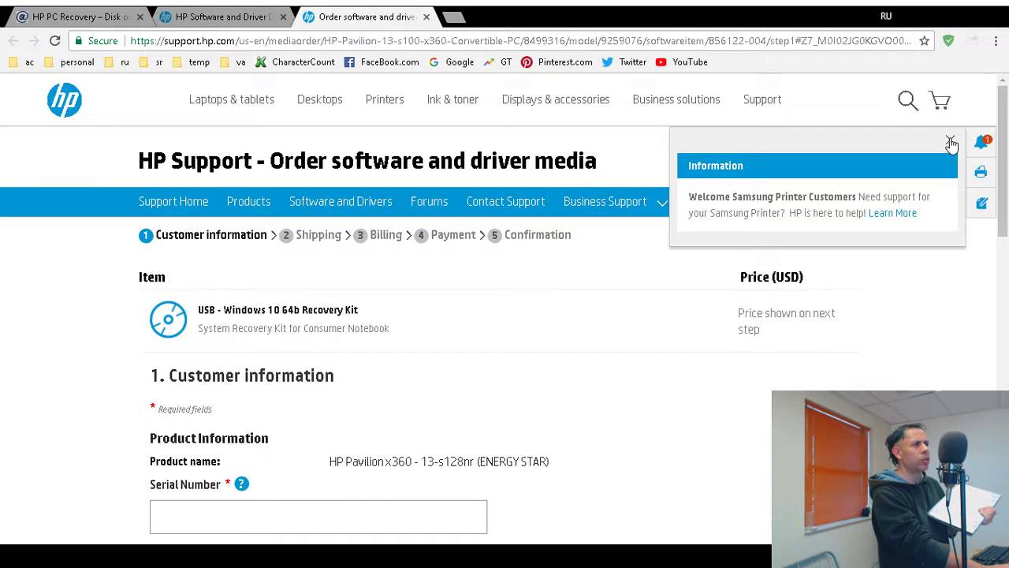
{"action": "left_click", "coordinate": [951, 142]}
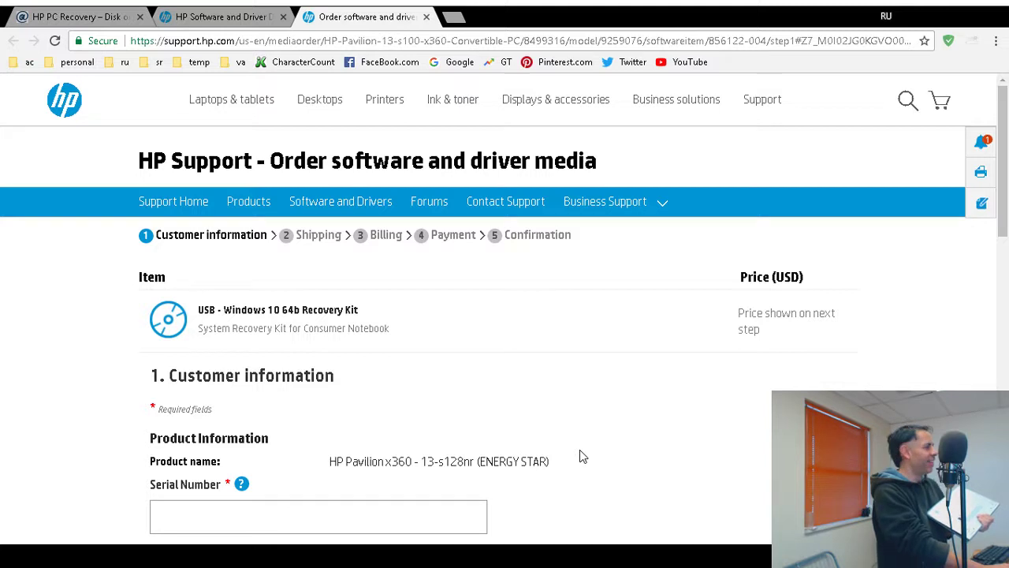
{"action": "scroll", "coordinate": [580, 456], "scroll_direction": "down", "scroll_amount": 1}
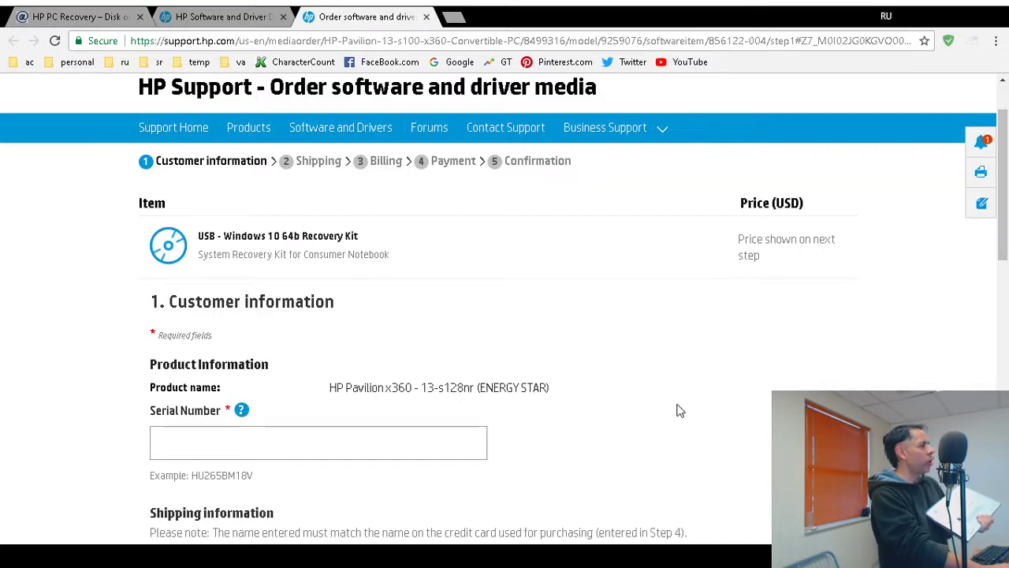
{"action": "scroll", "coordinate": [679, 411], "scroll_direction": "down", "scroll_amount": 2}
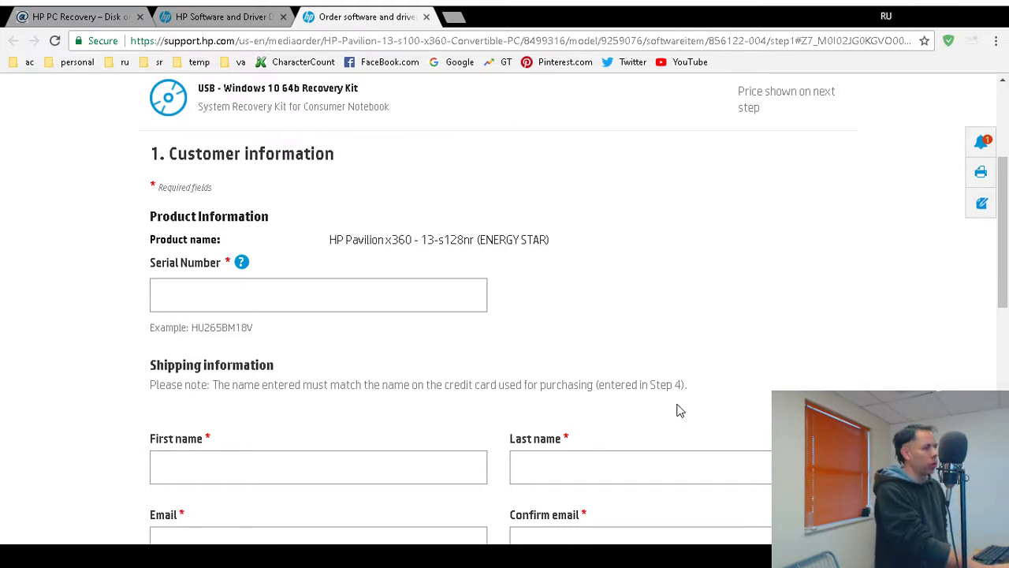
{"action": "scroll", "coordinate": [679, 411], "scroll_direction": "down", "scroll_amount": 1}
{"action": "scroll", "coordinate": [677, 406], "scroll_direction": "down", "scroll_amount": 1}
{"action": "scroll", "coordinate": [677, 405], "scroll_direction": "down", "scroll_amount": 1}
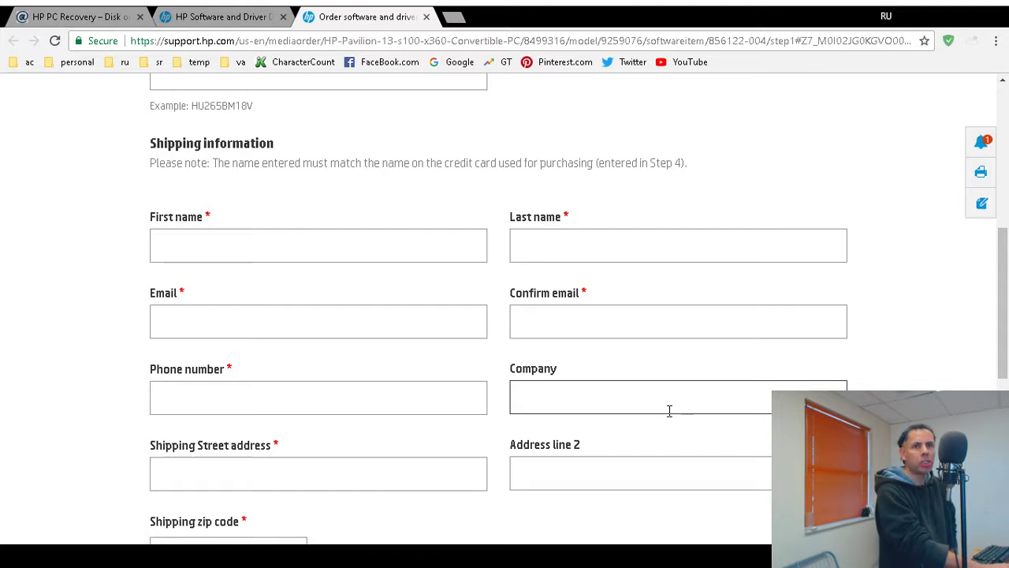
{"action": "scroll", "coordinate": [669, 410], "scroll_direction": "down", "scroll_amount": 1}
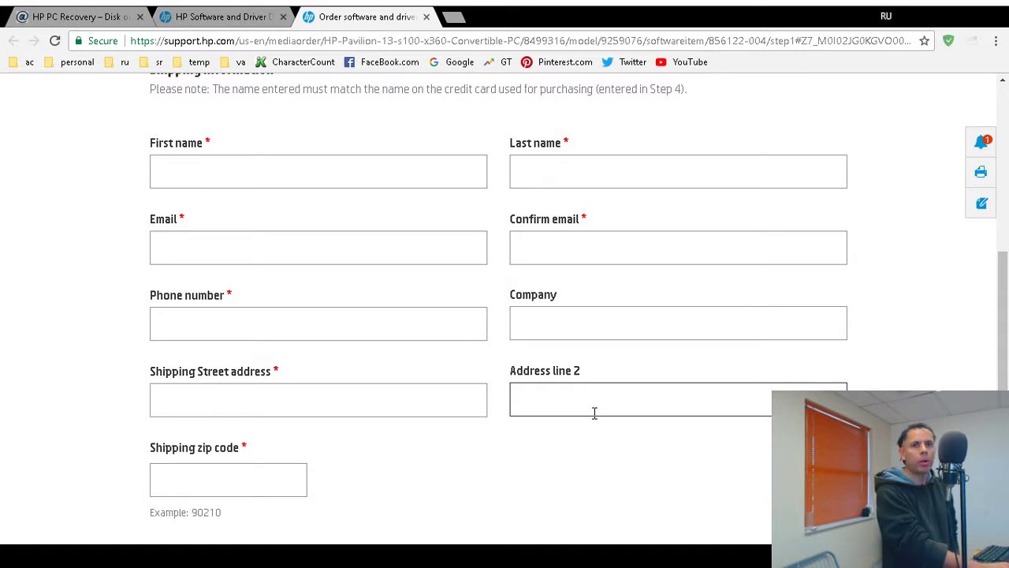
{"action": "scroll", "coordinate": [594, 413], "scroll_direction": "down", "scroll_amount": 1}
{"action": "left_click", "coordinate": [301, 405]}
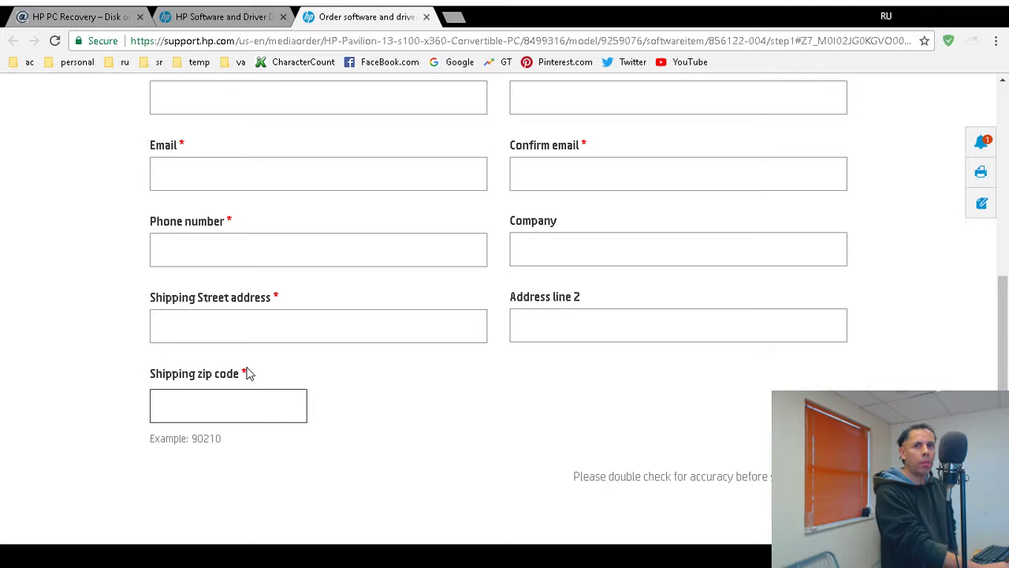
{"action": "scroll", "coordinate": [374, 416], "scroll_direction": "down", "scroll_amount": 2}
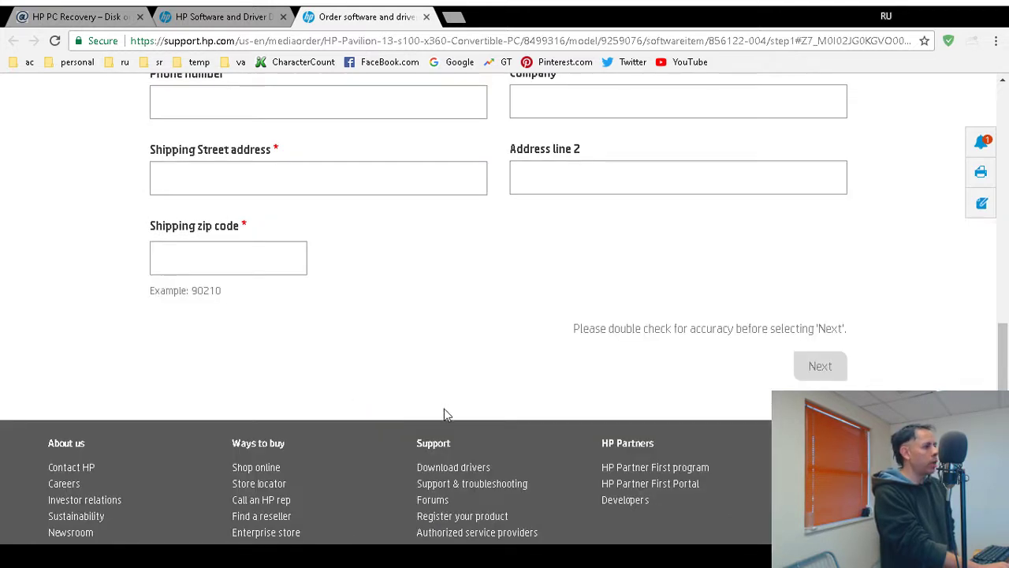
{"action": "scroll", "coordinate": [447, 411], "scroll_direction": "up", "scroll_amount": 5}
{"action": "scroll", "coordinate": [547, 383], "scroll_direction": "down", "scroll_amount": 5}
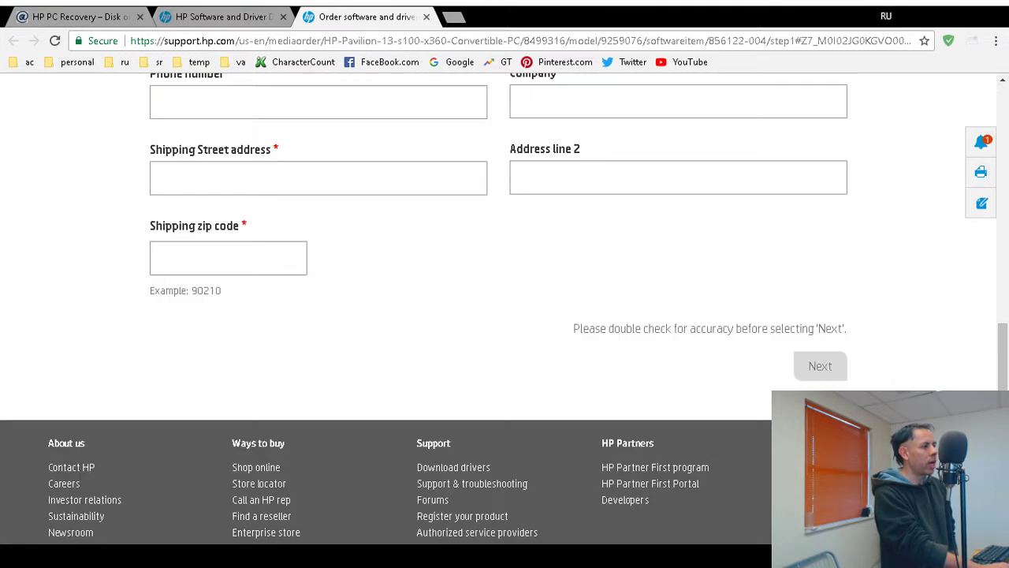
{"action": "scroll", "coordinate": [665, 384], "scroll_direction": "up", "scroll_amount": 10}
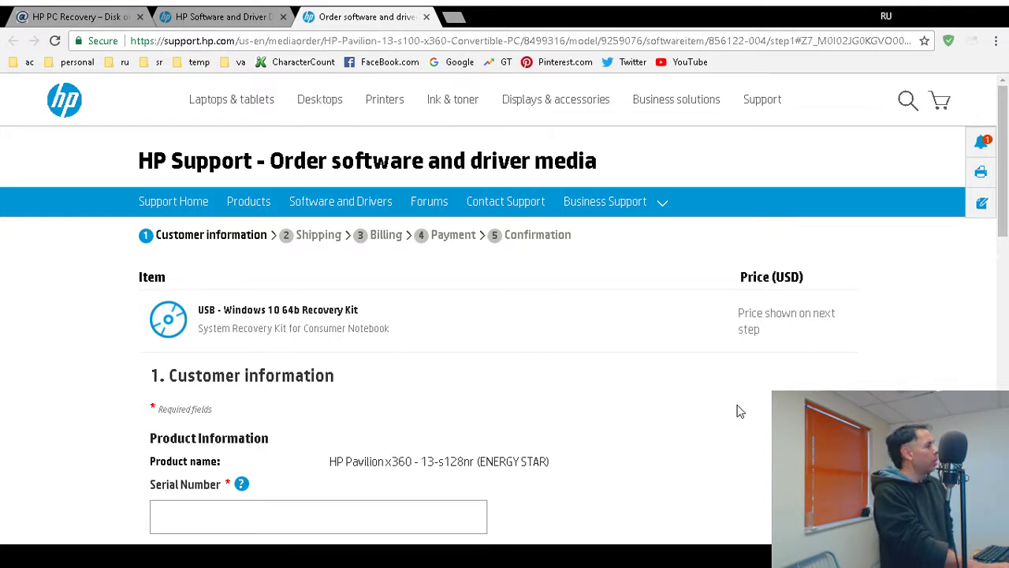
{"action": "scroll", "coordinate": [689, 416], "scroll_direction": "down", "scroll_amount": 2}
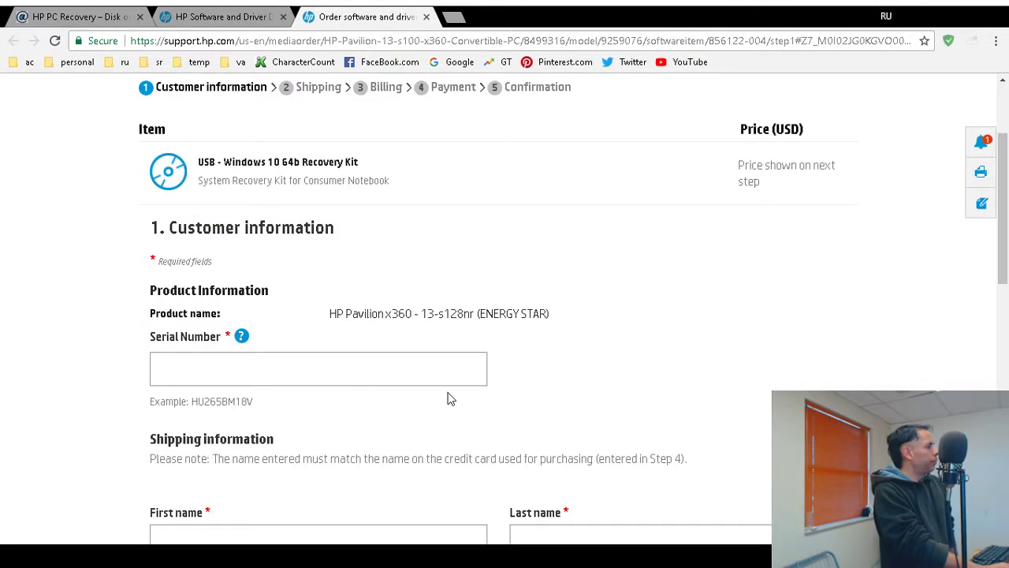
{"action": "left_click", "coordinate": [356, 383]}
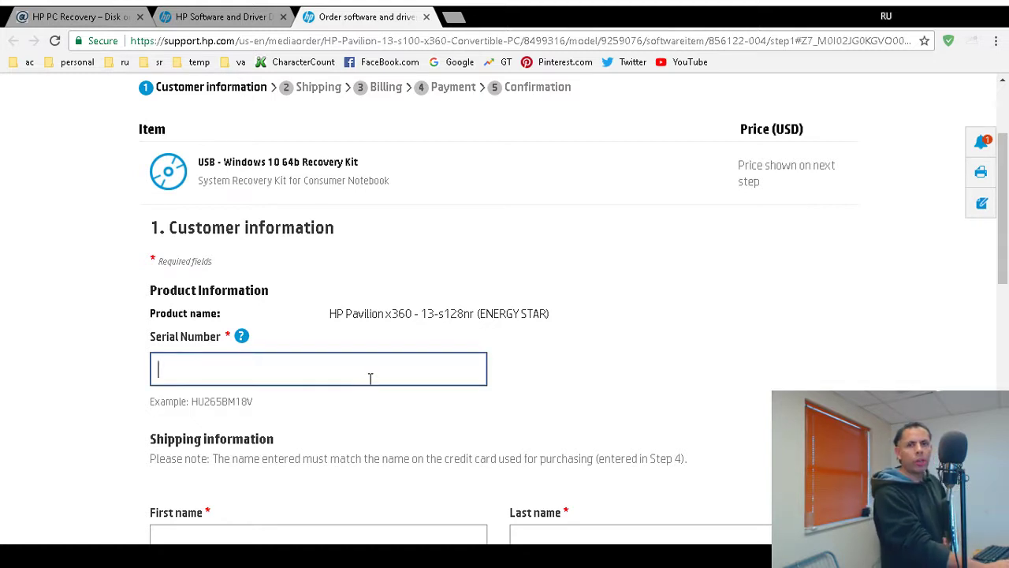
{"action": "scroll", "coordinate": [484, 364], "scroll_direction": "down", "scroll_amount": 1}
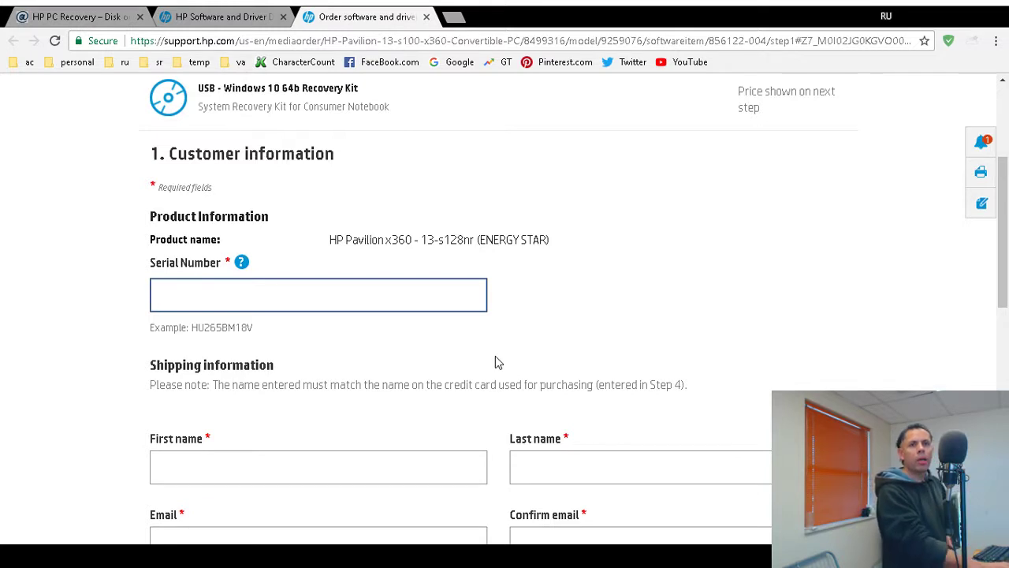
{"action": "scroll", "coordinate": [495, 362], "scroll_direction": "down", "scroll_amount": 2}
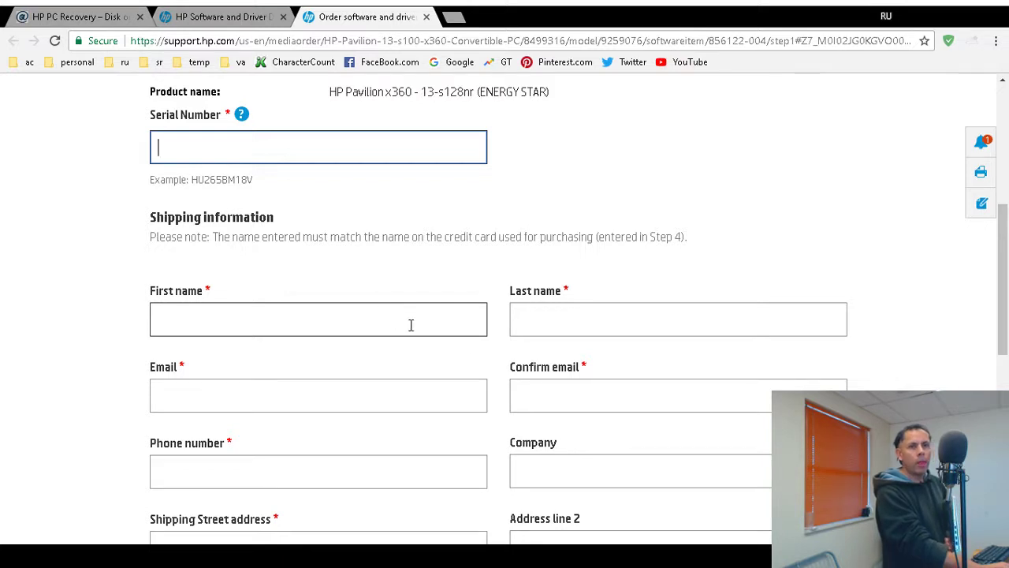
{"action": "scroll", "coordinate": [476, 345], "scroll_direction": "up", "scroll_amount": 2}
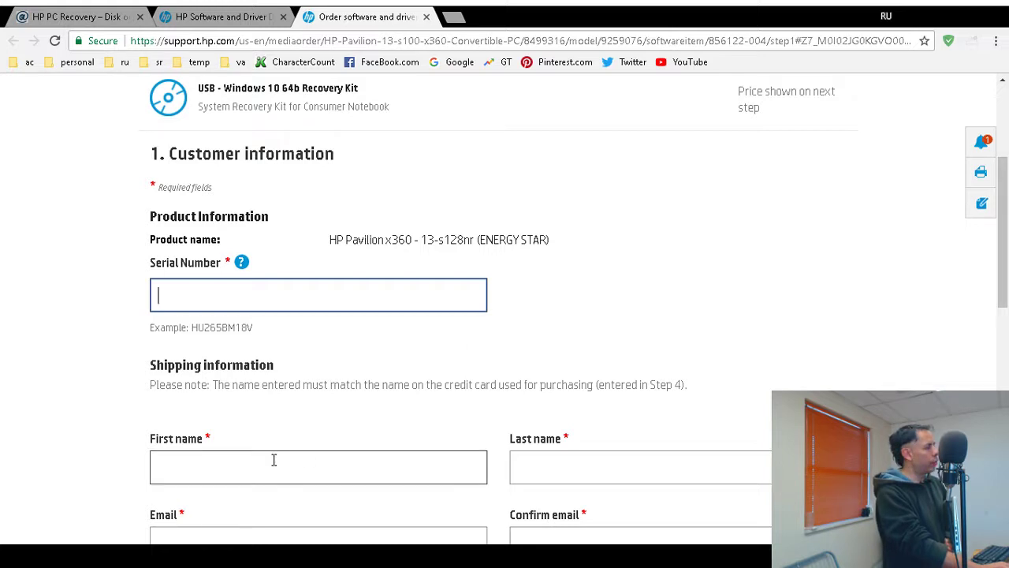
{"action": "scroll", "coordinate": [629, 502], "scroll_direction": "up", "scroll_amount": 3}
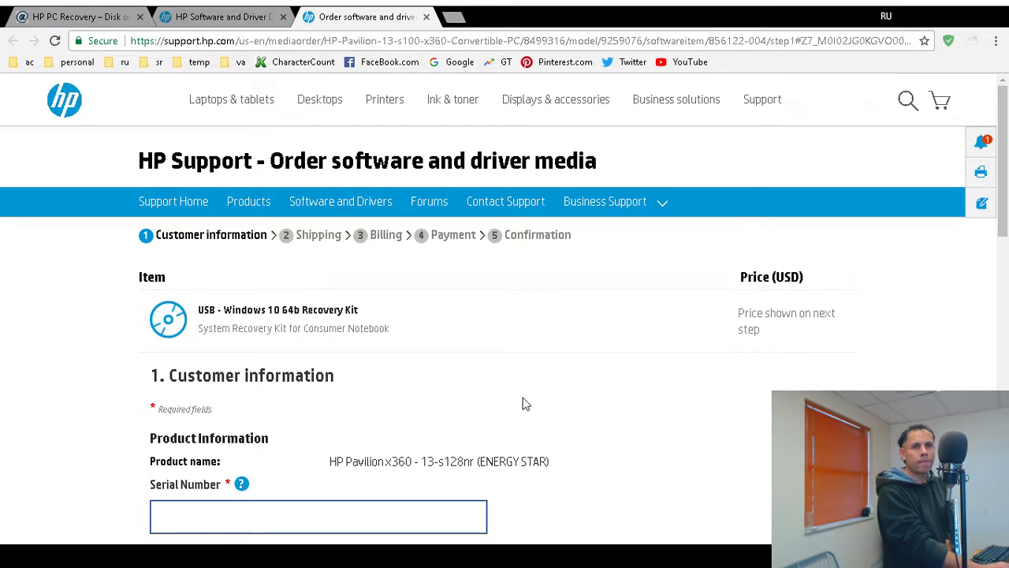
{"action": "scroll", "coordinate": [428, 479], "scroll_direction": "down", "scroll_amount": 2}
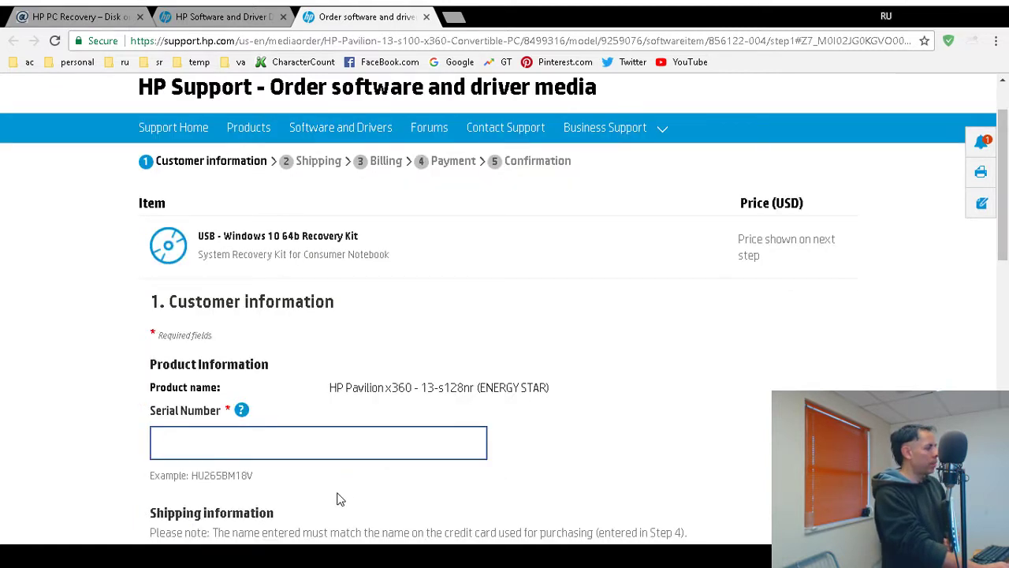
{"action": "scroll", "coordinate": [376, 481], "scroll_direction": "up", "scroll_amount": 2}
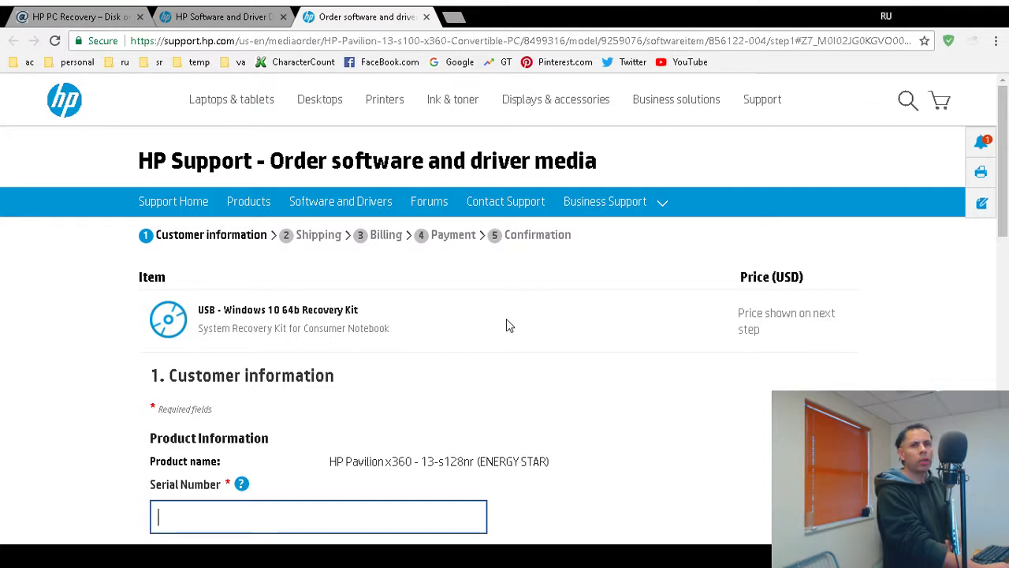
{"action": "scroll", "coordinate": [506, 319], "scroll_direction": "down", "scroll_amount": 1}
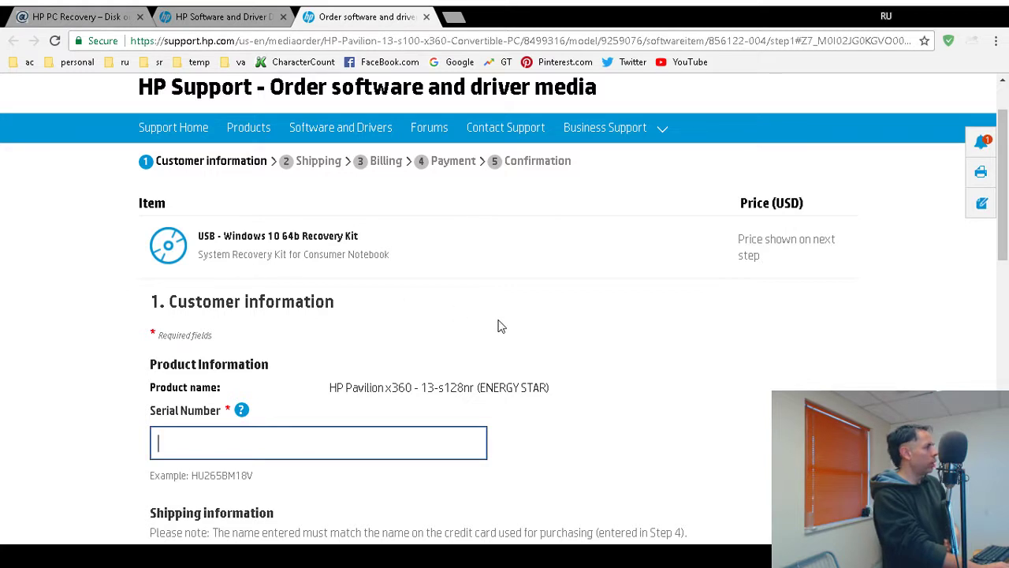
{"action": "scroll", "coordinate": [601, 350], "scroll_direction": "down", "scroll_amount": 1}
{"action": "scroll", "coordinate": [714, 403], "scroll_direction": "down", "scroll_amount": 5}
{"action": "scroll", "coordinate": [740, 405], "scroll_direction": "down", "scroll_amount": 3}
{"action": "scroll", "coordinate": [694, 371], "scroll_direction": "up", "scroll_amount": 1}
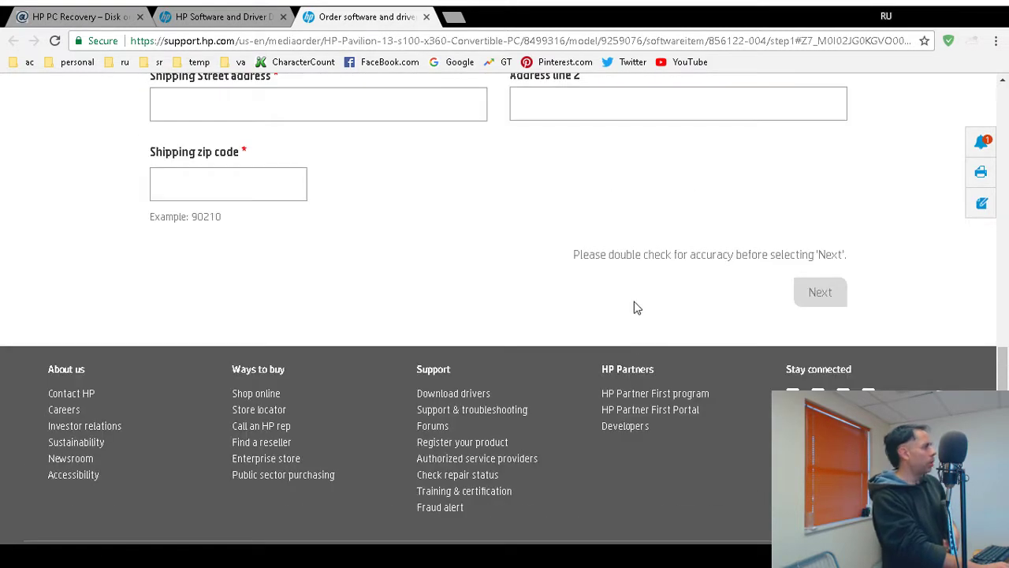
{"action": "scroll", "coordinate": [636, 308], "scroll_direction": "up", "scroll_amount": 6}
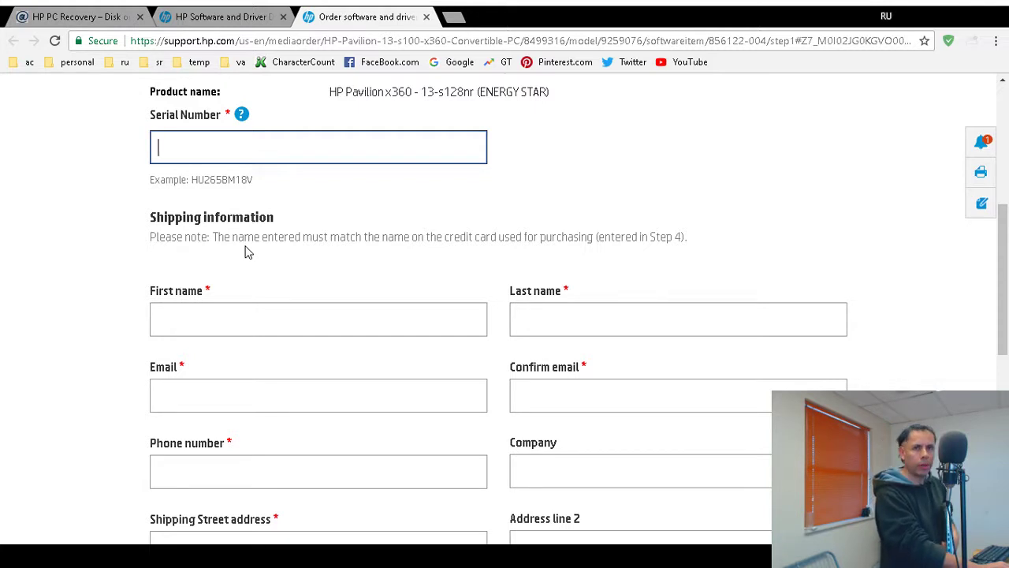
{"action": "scroll", "coordinate": [436, 287], "scroll_direction": "up", "scroll_amount": 3}
{"action": "scroll", "coordinate": [549, 351], "scroll_direction": "up", "scroll_amount": 2}
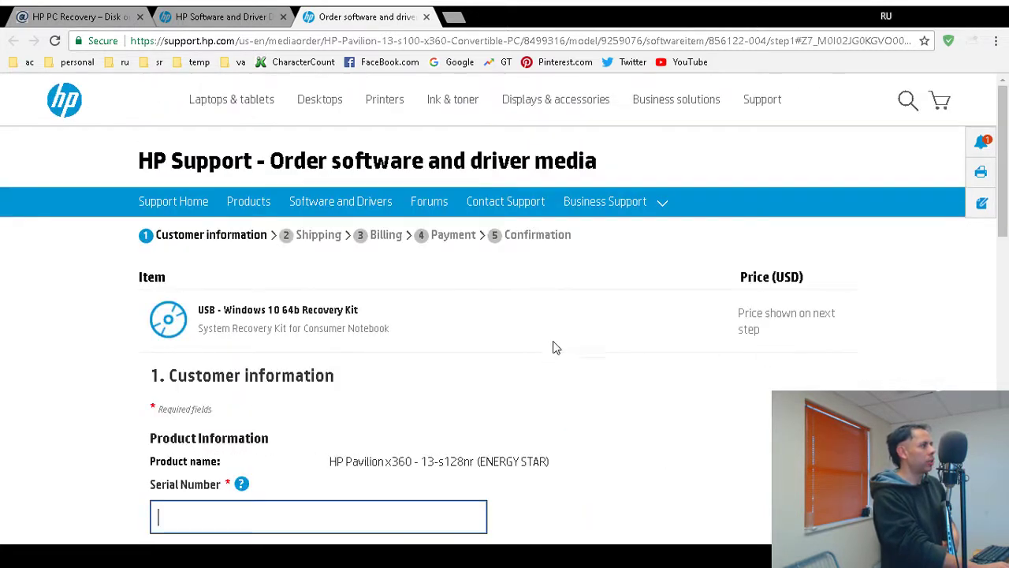
{"action": "scroll", "coordinate": [544, 354], "scroll_direction": "down", "scroll_amount": 1}
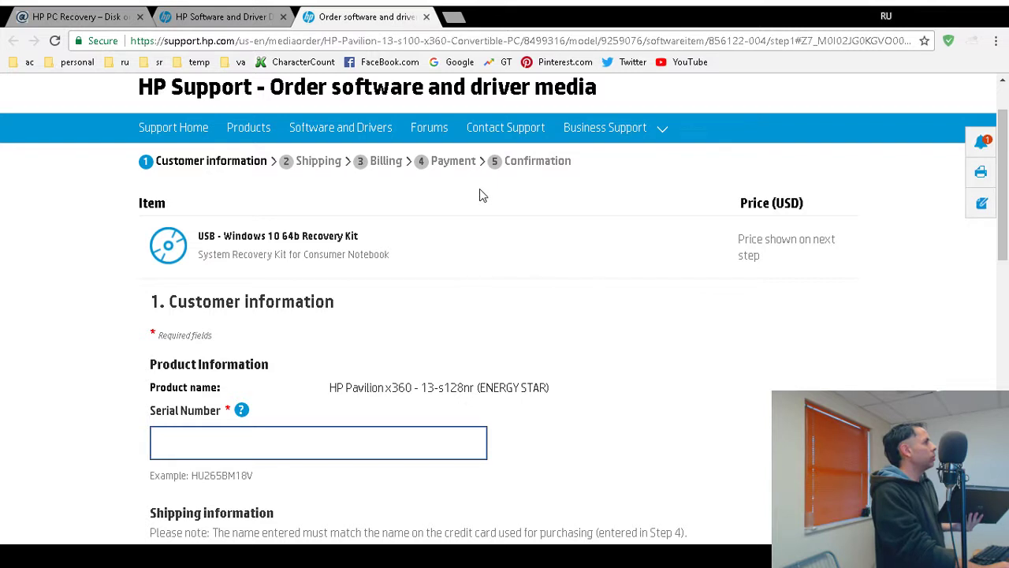
Step: Close the order tab, dismiss the Samsung notice, and collapse Order Recovery Media
{"action": "left_click", "coordinate": [427, 17]}
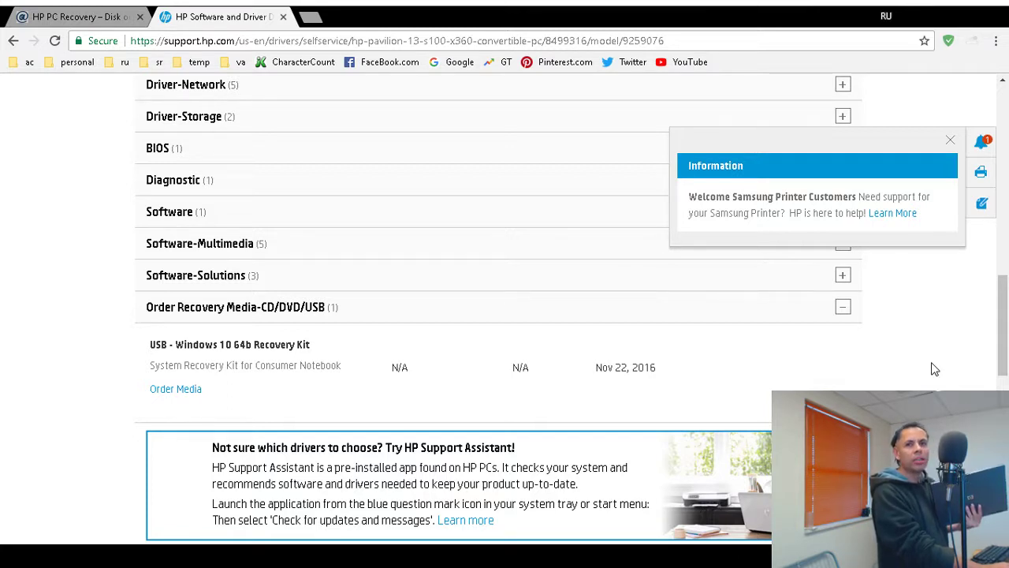
{"action": "left_click", "coordinate": [951, 142]}
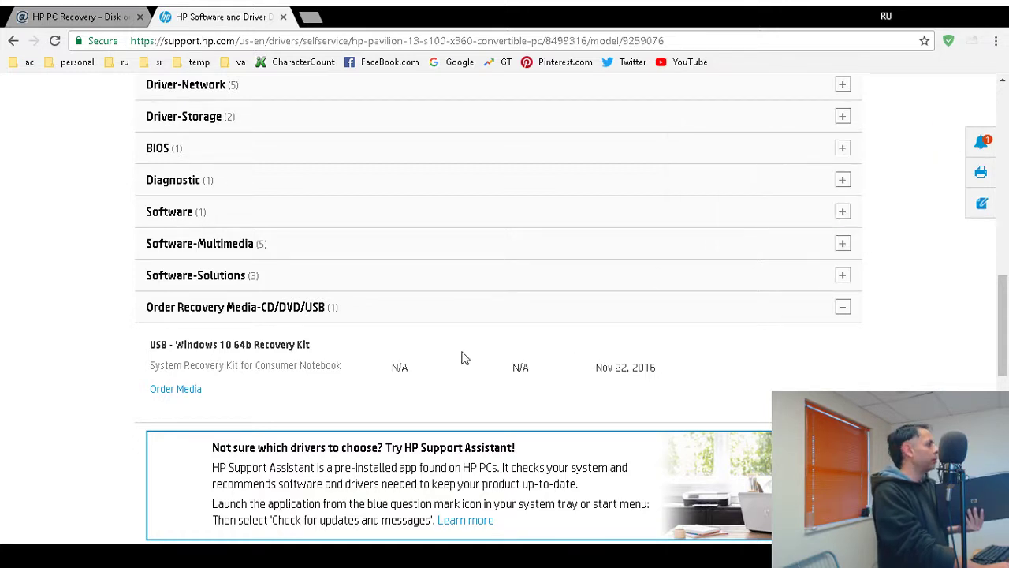
{"action": "left_click", "coordinate": [842, 309]}
{"action": "scroll", "coordinate": [590, 300], "scroll_direction": "up", "scroll_amount": 10}
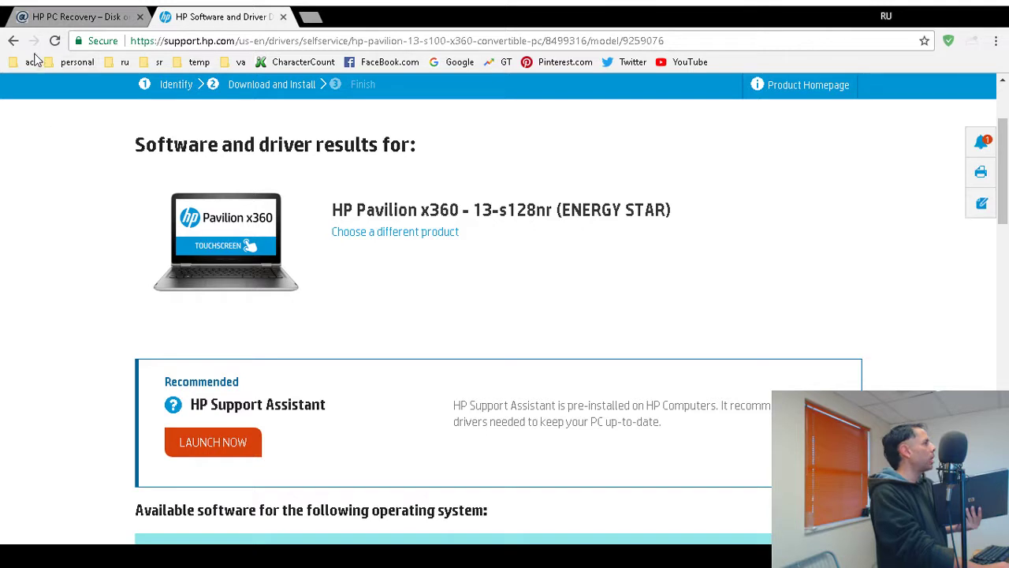
Step: Go back to the driver search page, dismiss the notice, and select the empty product box
{"action": "left_click", "coordinate": [14, 41]}
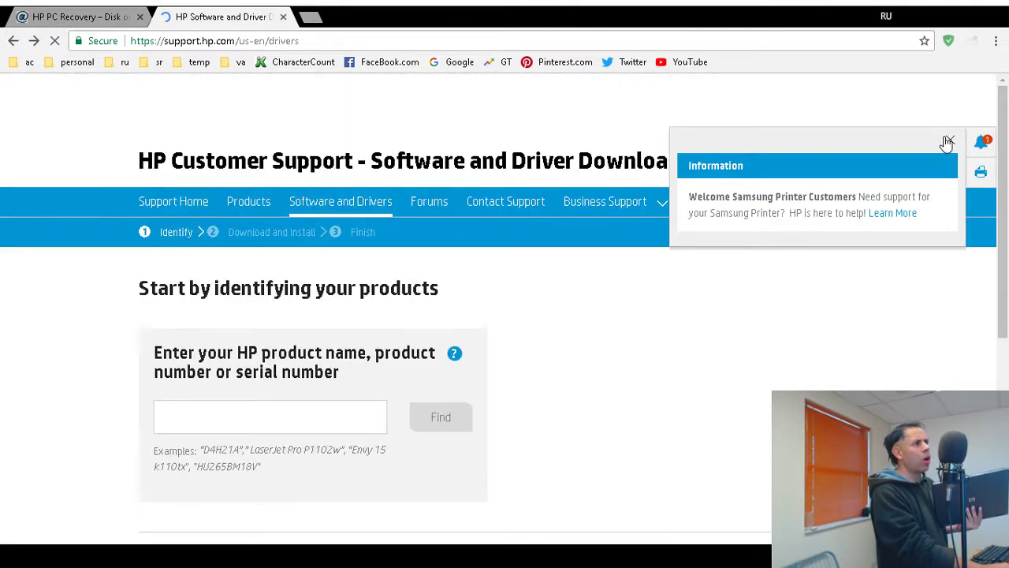
{"action": "left_click", "coordinate": [949, 142]}
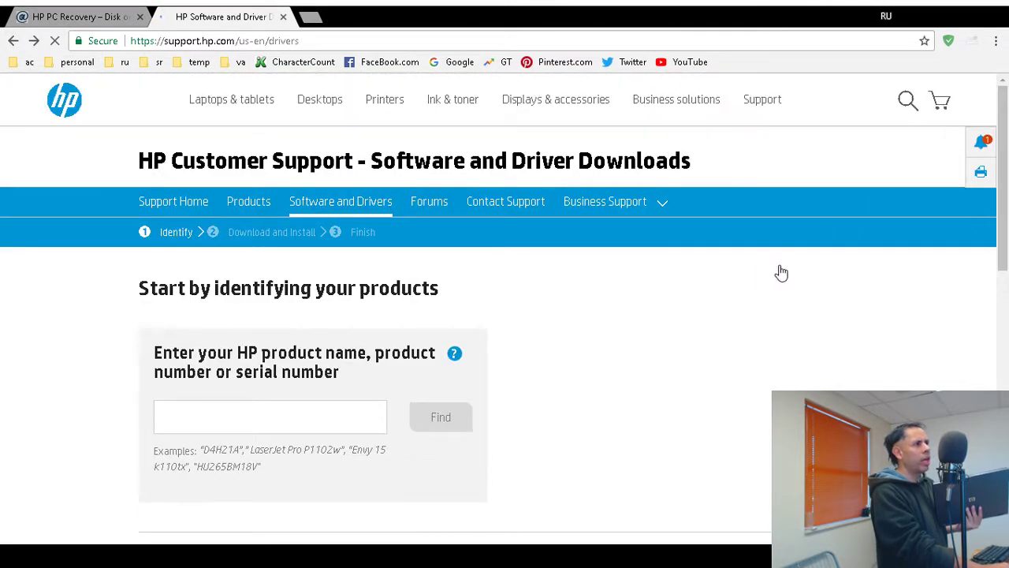
{"action": "left_click", "coordinate": [294, 413]}
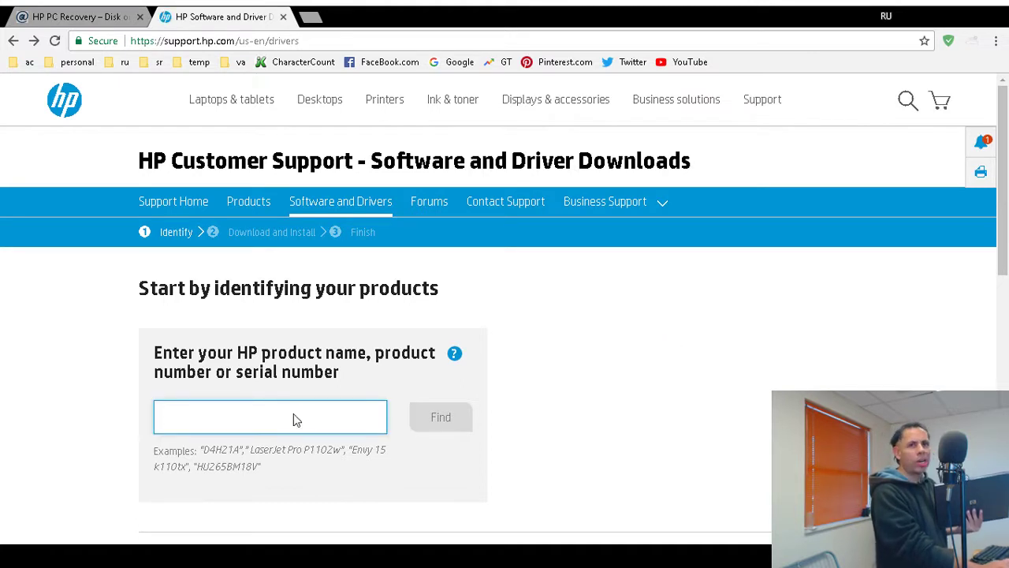
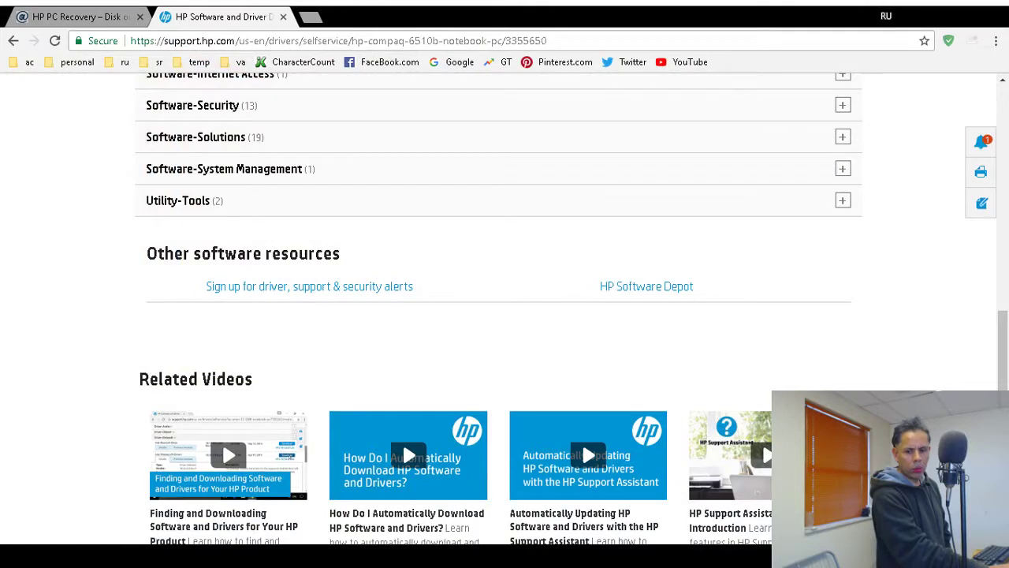
Step: Find the Contact HP link in the page footer and open the Contact HP page
{"action": "scroll", "coordinate": [498, 307], "scroll_direction": "up", "scroll_amount": 10}
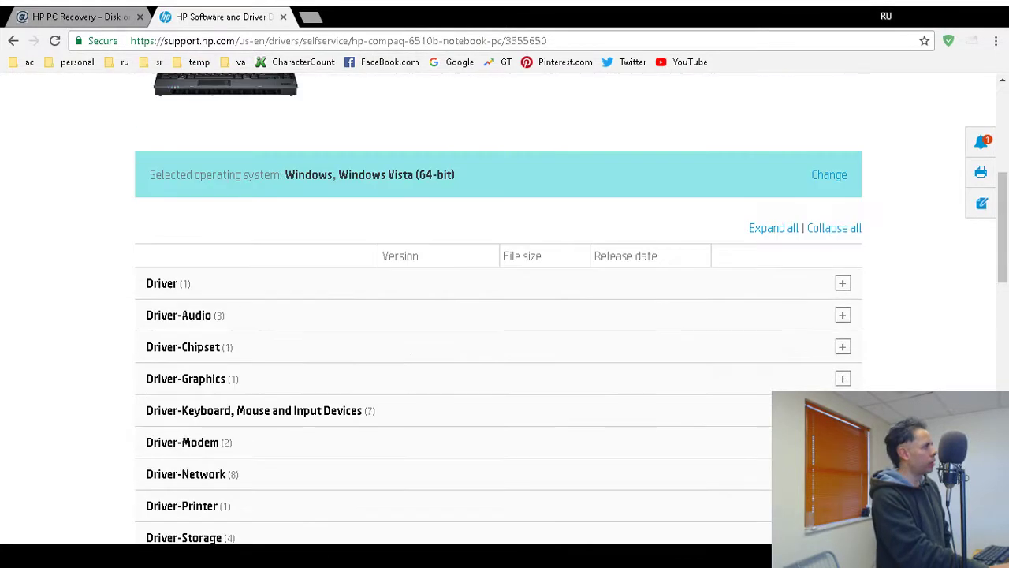
{"action": "scroll", "coordinate": [499, 308], "scroll_direction": "up", "scroll_amount": 2}
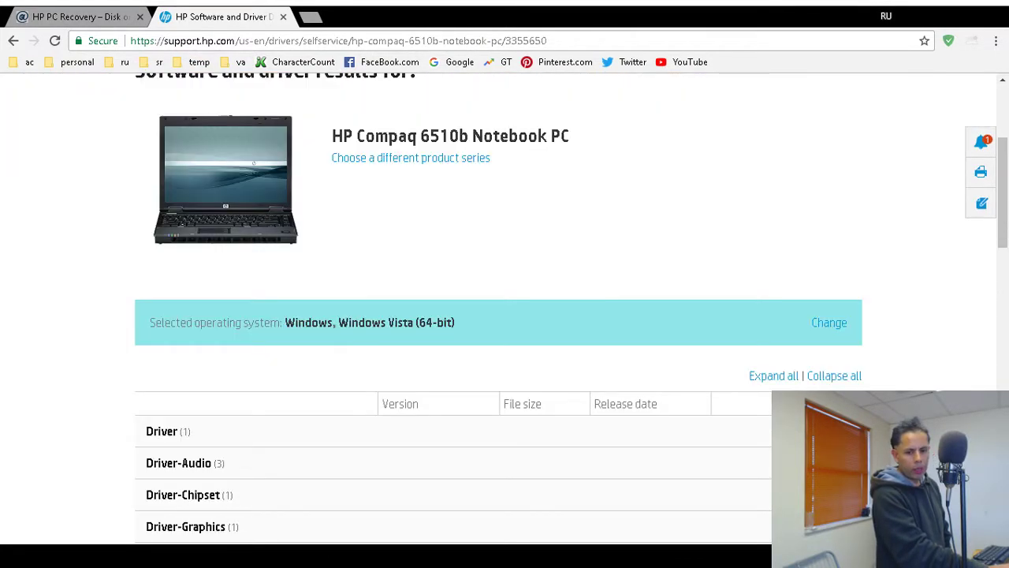
{"action": "scroll", "coordinate": [499, 307], "scroll_direction": "down", "scroll_amount": 9}
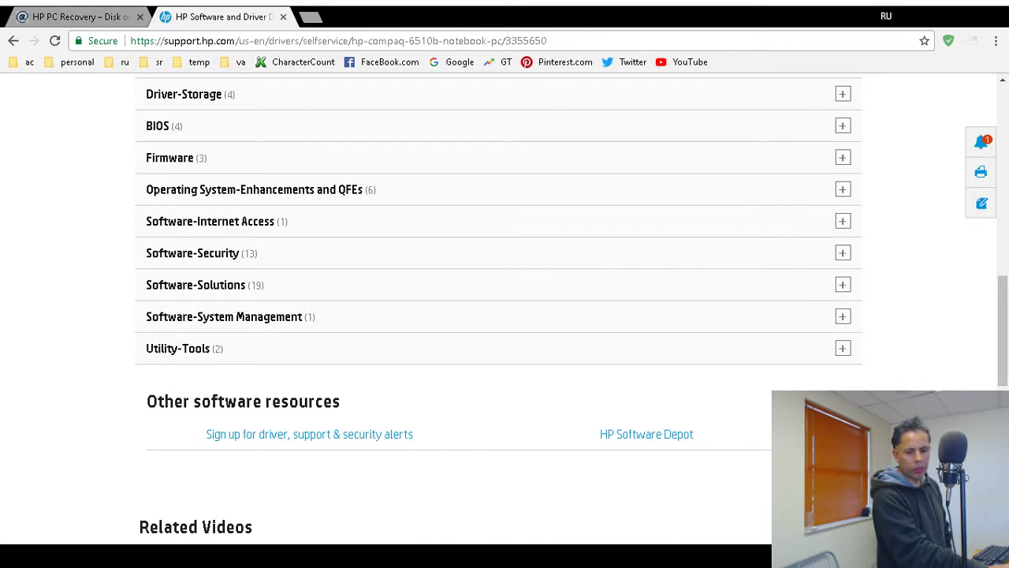
{"action": "scroll", "coordinate": [504, 316], "scroll_direction": "up", "scroll_amount": 2}
{"action": "scroll", "coordinate": [504, 316], "scroll_direction": "down", "scroll_amount": 5}
{"action": "scroll", "coordinate": [505, 316], "scroll_direction": "down", "scroll_amount": 3}
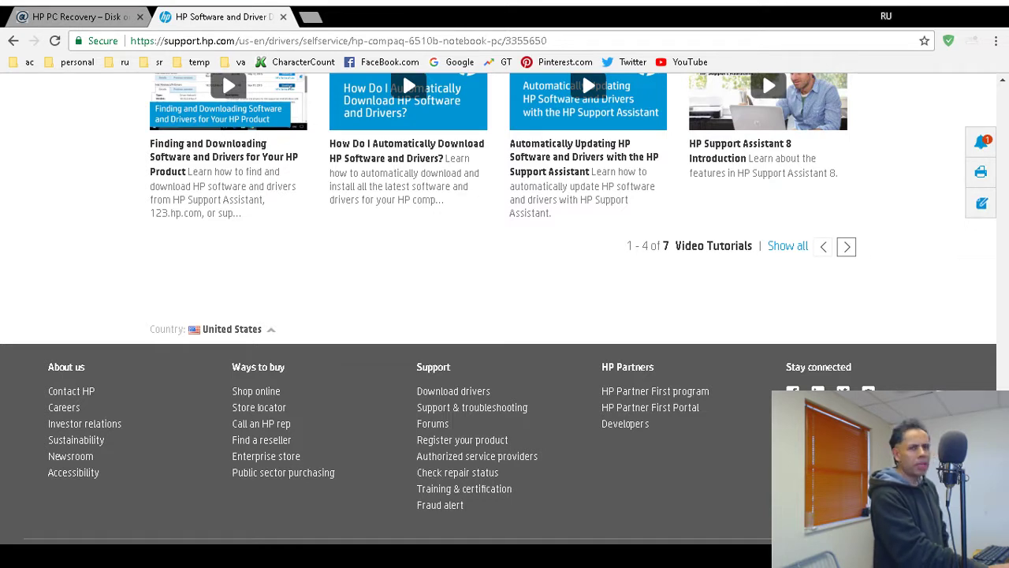
{"action": "scroll", "coordinate": [505, 307], "scroll_direction": "up", "scroll_amount": 5}
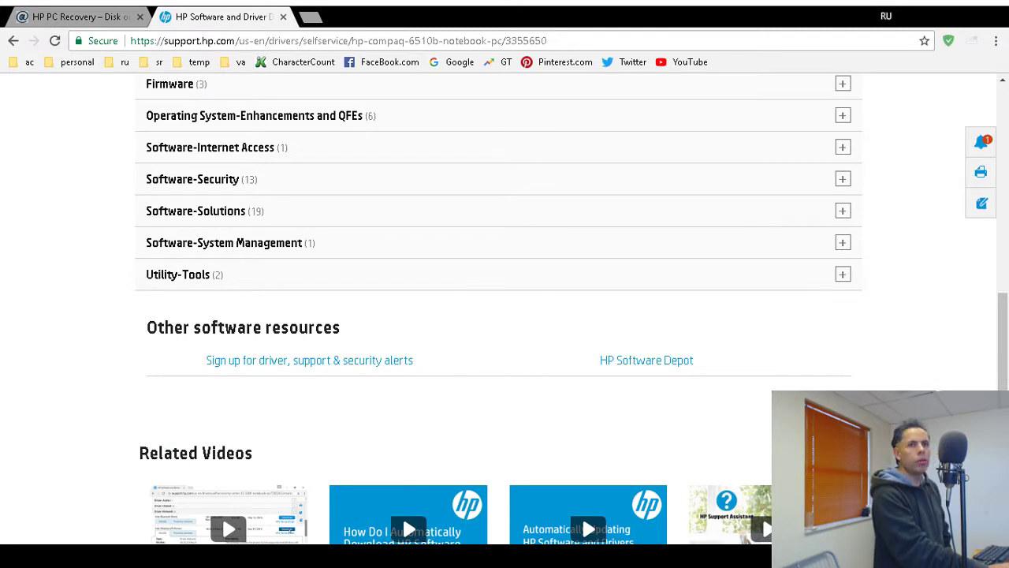
{"action": "scroll", "coordinate": [504, 308], "scroll_direction": "up", "scroll_amount": 10}
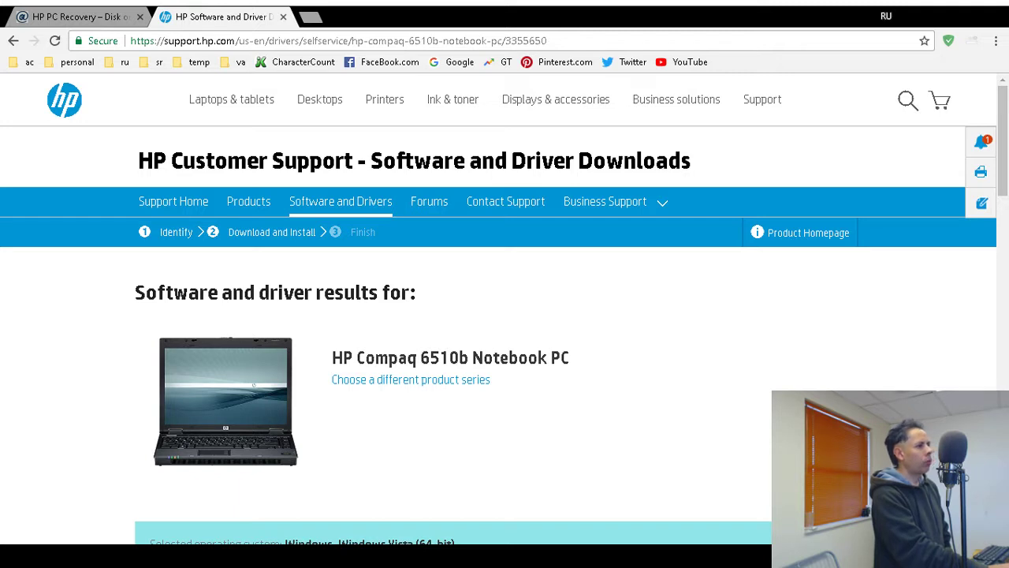
{"action": "scroll", "coordinate": [505, 308], "scroll_direction": "down", "scroll_amount": 5}
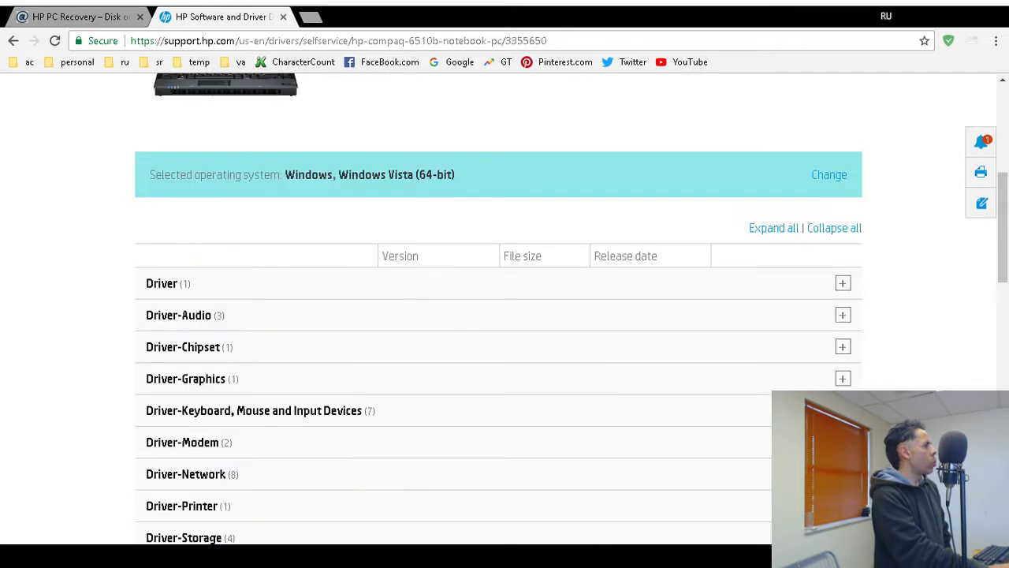
{"action": "scroll", "coordinate": [504, 308], "scroll_direction": "down", "scroll_amount": 15}
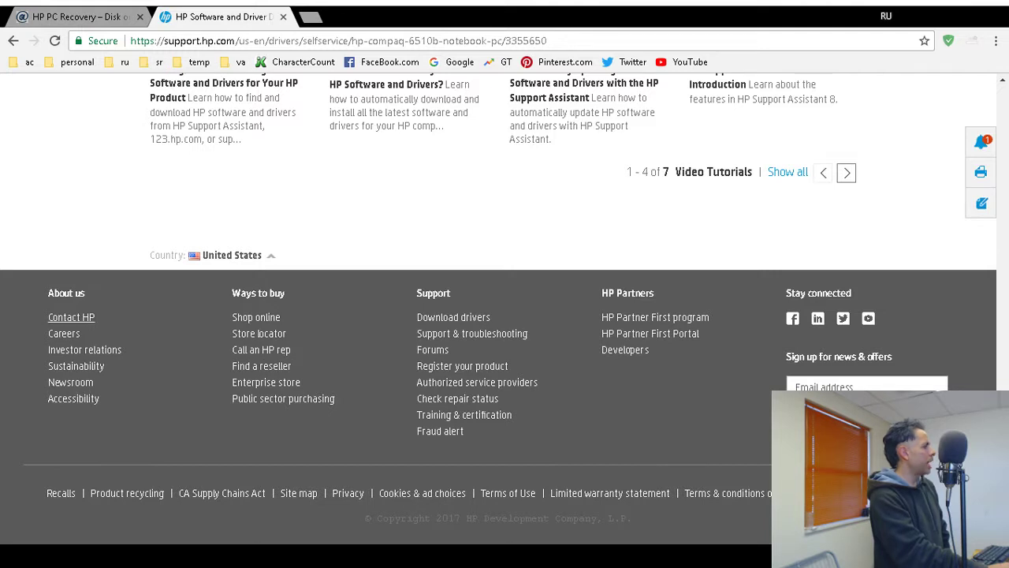
{"action": "left_click", "coordinate": [71, 317]}
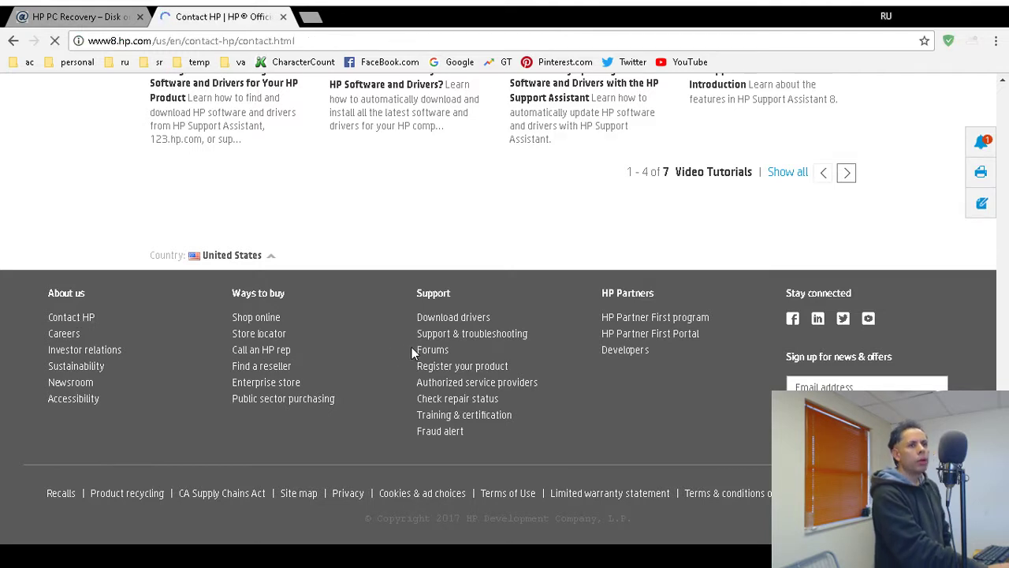
Step: Scroll down to the Shopping, Support and Company contact options
{"action": "scroll", "coordinate": [412, 351], "scroll_direction": "down", "scroll_amount": 1}
{"action": "scroll", "coordinate": [412, 353], "scroll_direction": "down", "scroll_amount": 2}
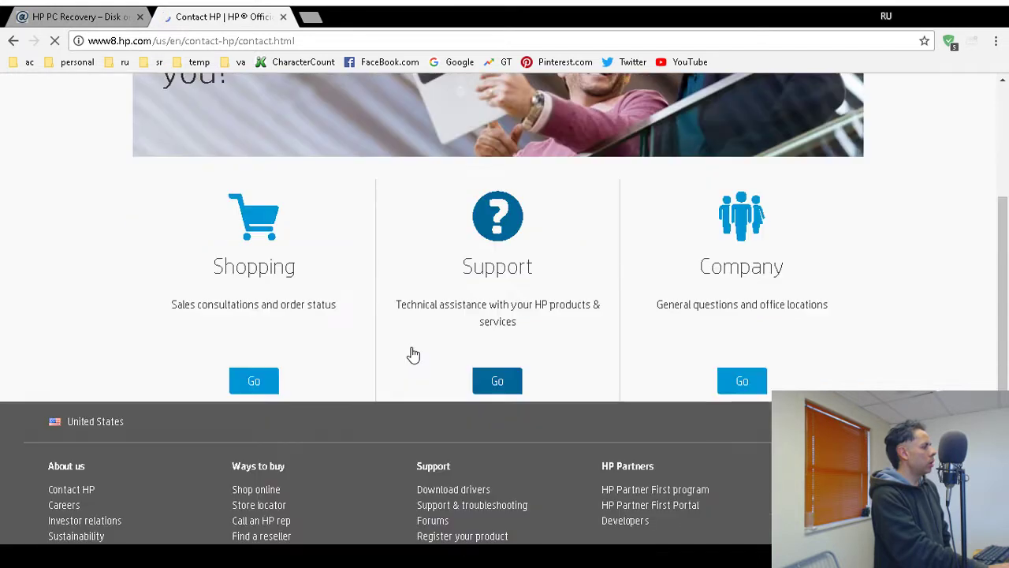
{"action": "scroll", "coordinate": [631, 329], "scroll_direction": "down", "scroll_amount": 1}
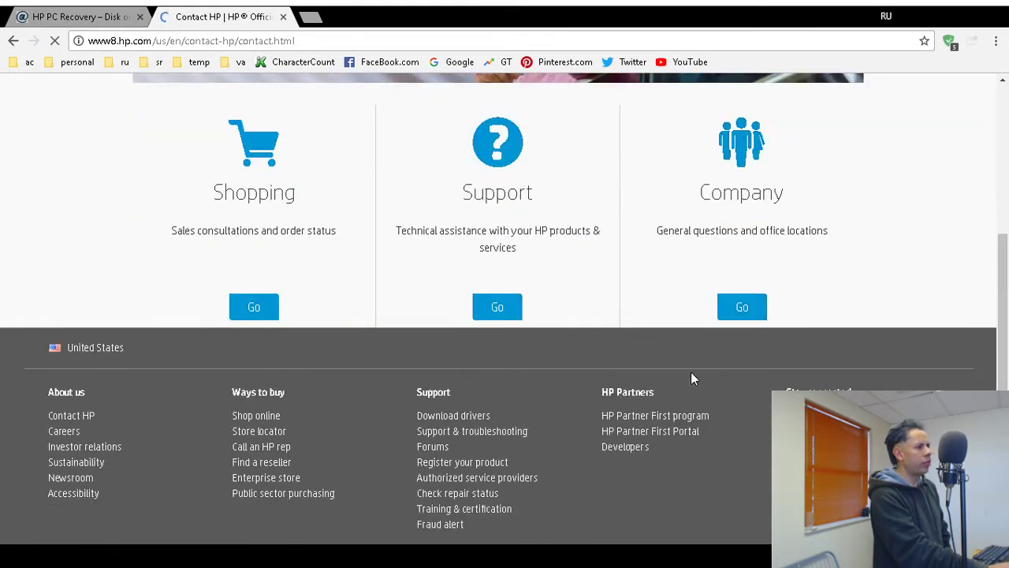
{"action": "scroll", "coordinate": [749, 404], "scroll_direction": "down", "scroll_amount": 2}
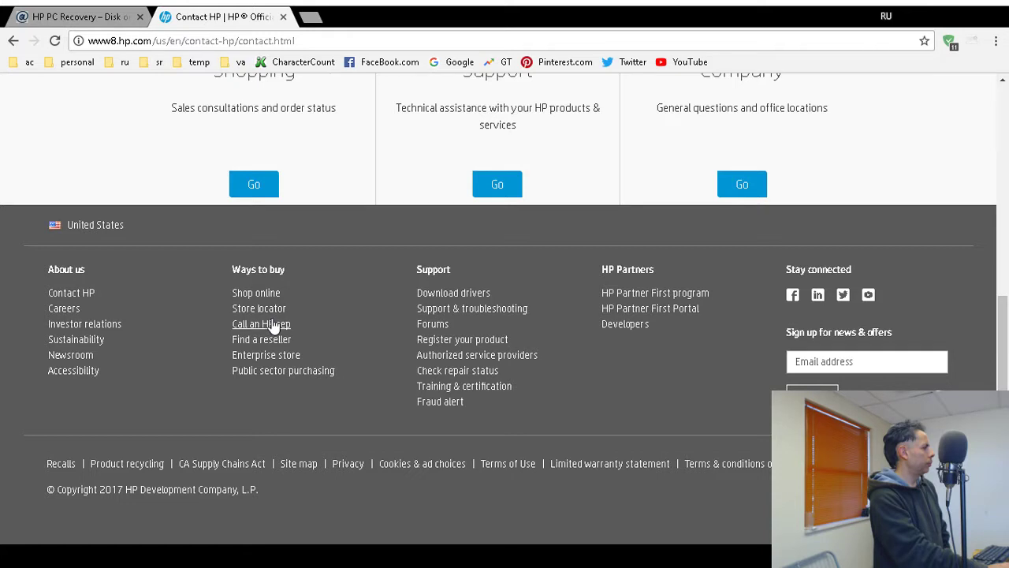
{"action": "scroll", "coordinate": [272, 327], "scroll_direction": "up", "scroll_amount": 2}
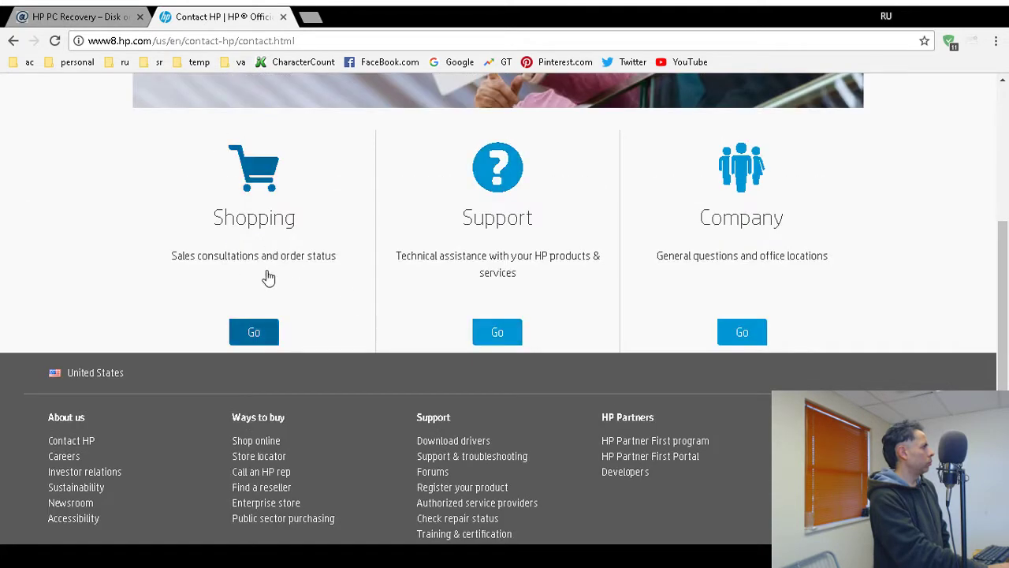
Step: Follow the Support option's Go button to the HP Customer Support - Contact page
{"action": "left_click", "coordinate": [497, 332]}
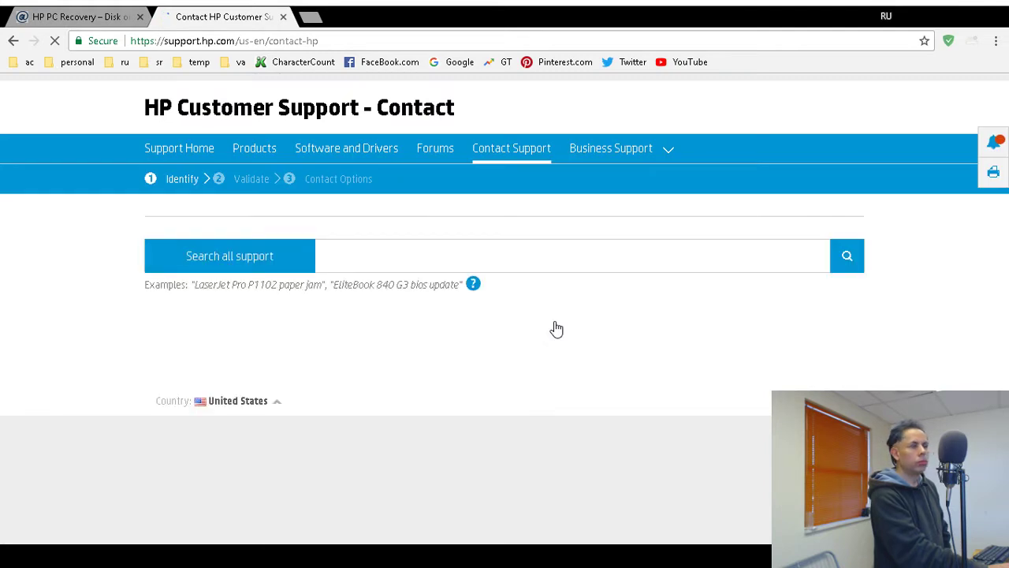
{"action": "scroll", "coordinate": [557, 329], "scroll_direction": "down", "scroll_amount": 5}
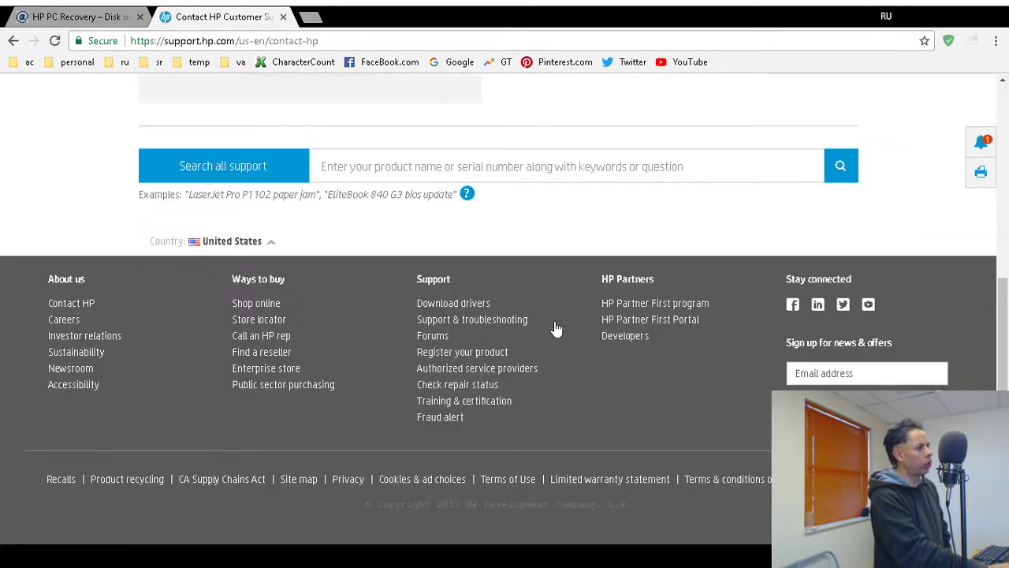
{"action": "scroll", "coordinate": [556, 329], "scroll_direction": "up", "scroll_amount": 4}
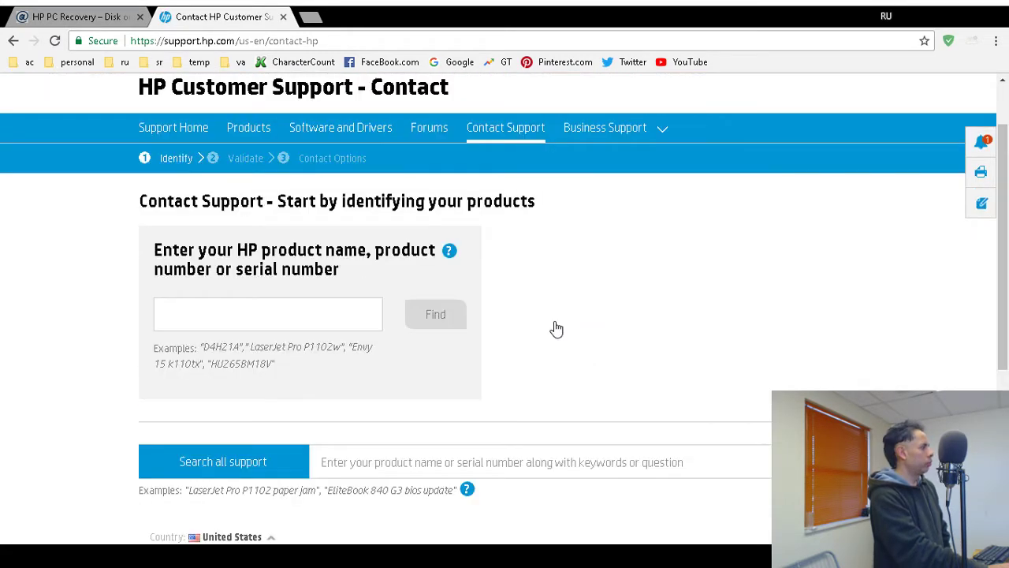